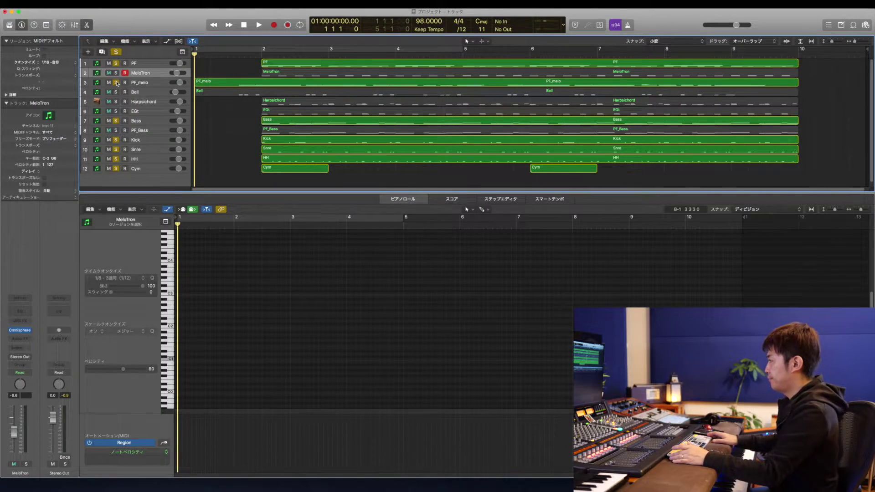
Play the arrangement with the basic tracks soloed, then clear all track solos.
{"action": "key", "text": "space"}
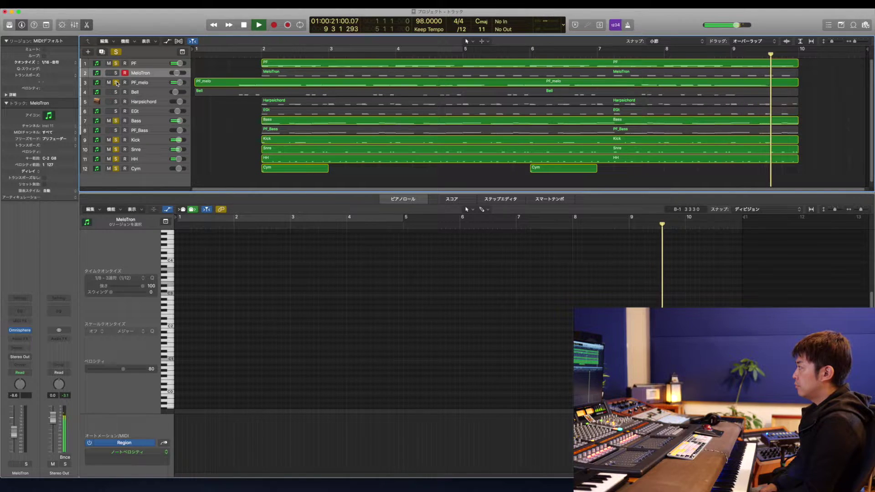
{"action": "key", "text": "space"}
{"action": "key", "text": "ctrl+alt+super+s"}
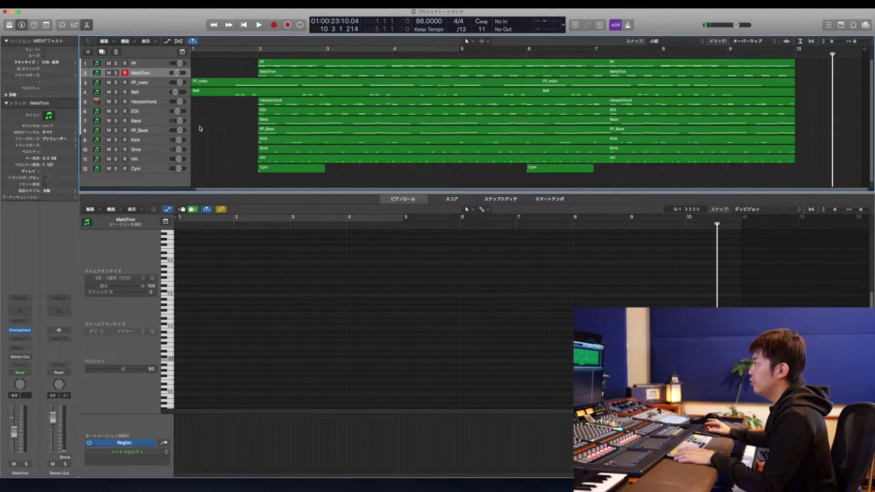
Solo the PF and Harpsichord tracks and play them together to compare their chord parts.
{"action": "left_click", "coordinate": [140, 65]}
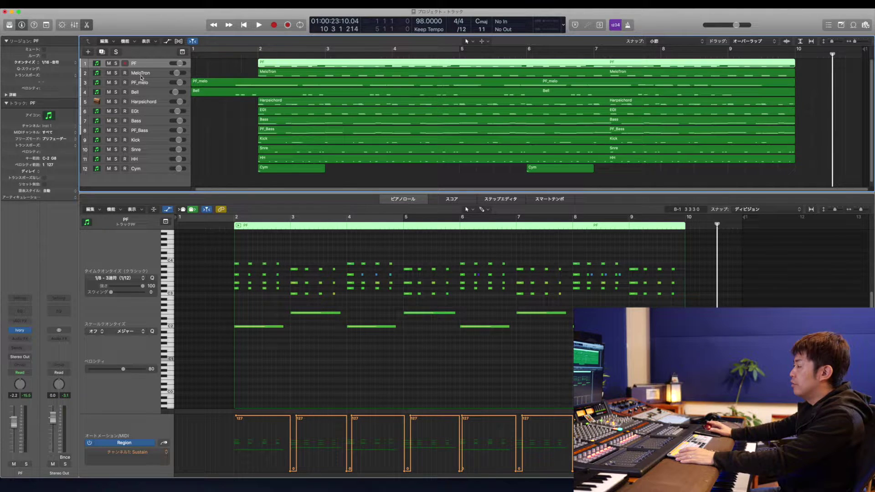
{"action": "left_click", "coordinate": [237, 64]}
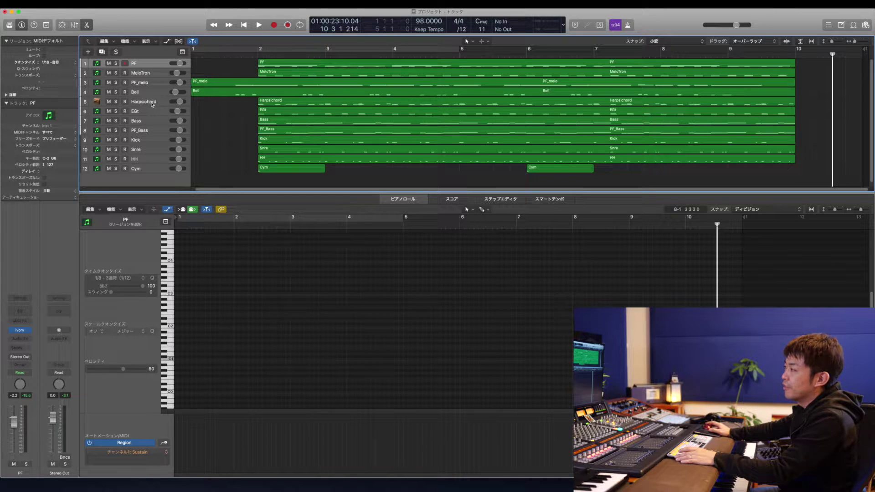
{"action": "left_click", "coordinate": [110, 66]}
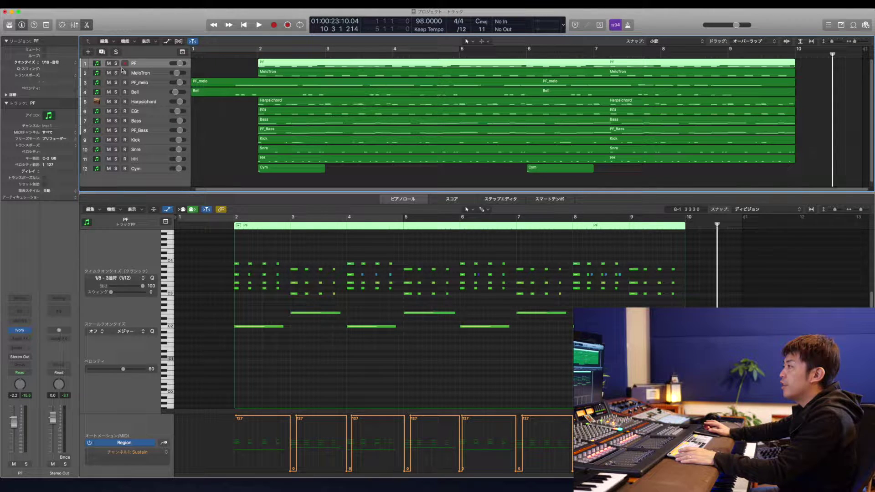
{"action": "left_click", "coordinate": [117, 64]}
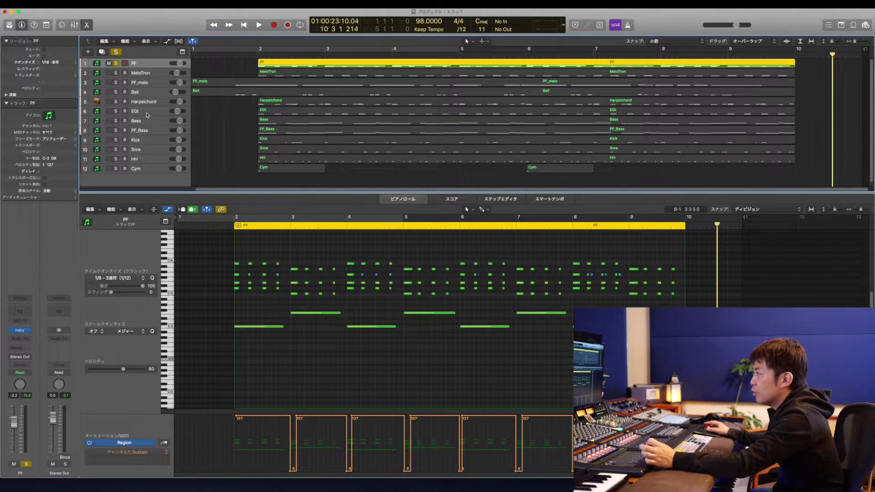
{"action": "left_click", "coordinate": [147, 104]}
{"action": "left_click", "coordinate": [115, 102]}
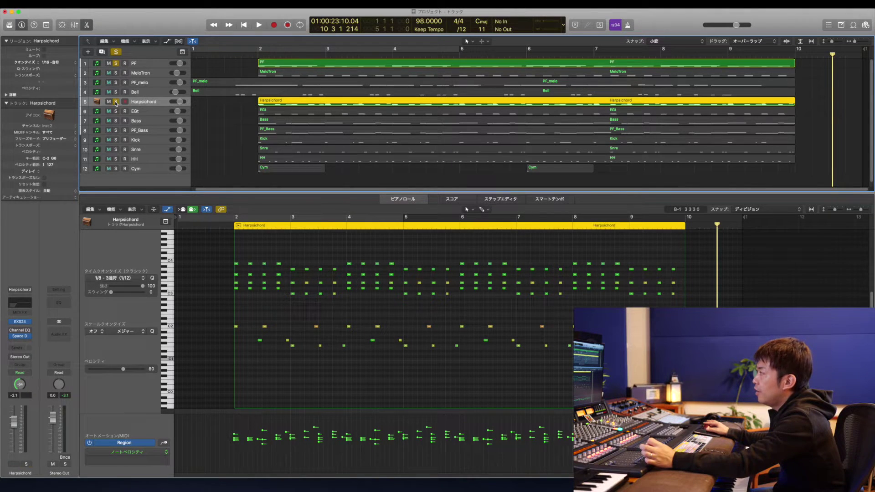
{"action": "left_click", "coordinate": [144, 67]}
{"action": "left_click", "coordinate": [148, 104]}
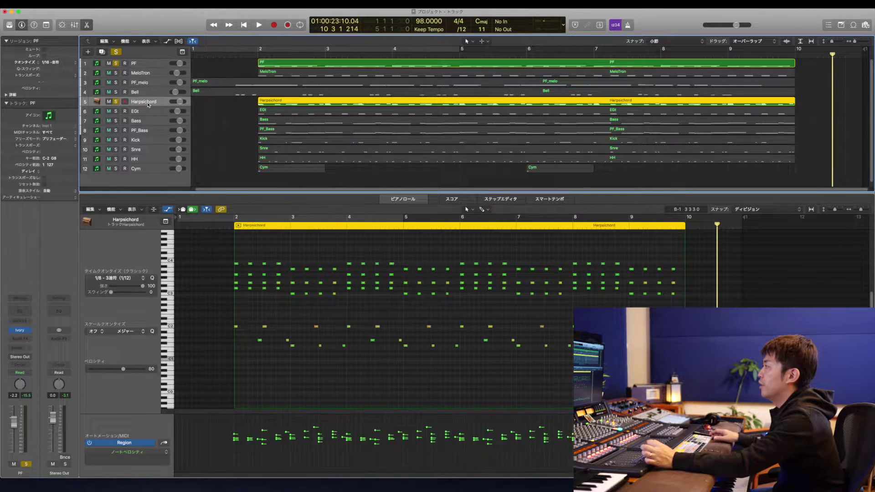
{"action": "key", "text": "space"}
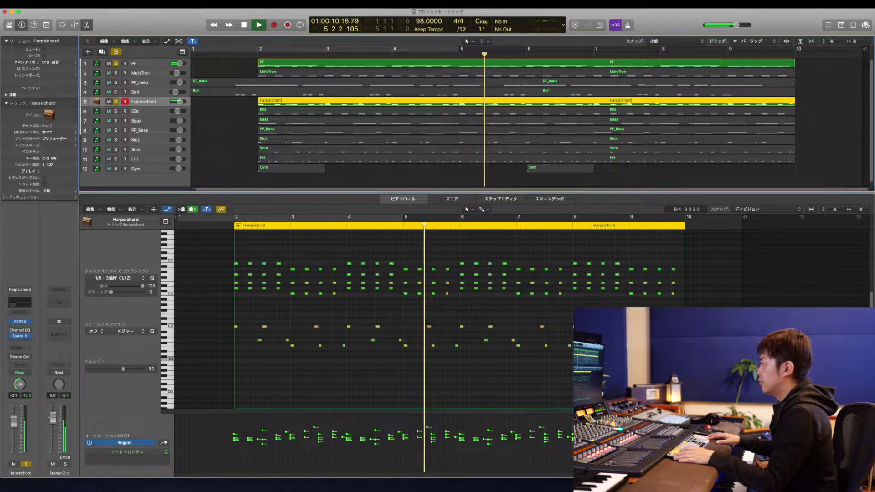
{"action": "key", "text": "space"}
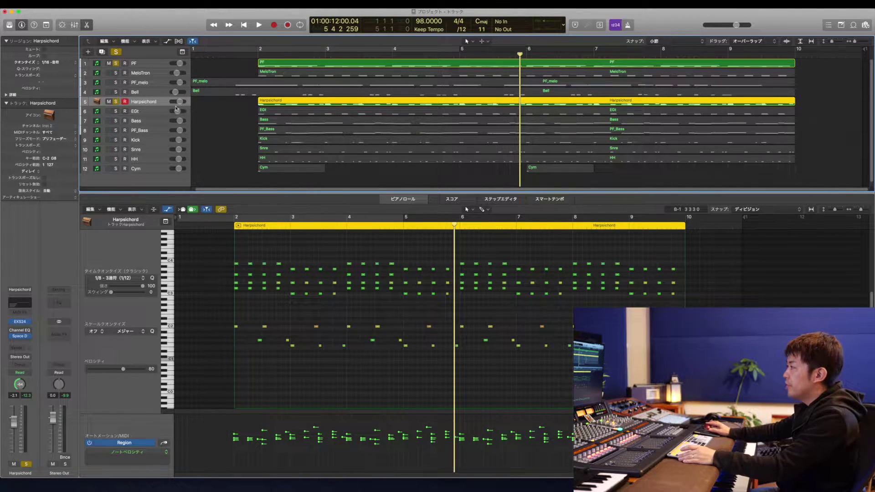
Add the EGt track to the soloed PF and Harpsichord and play them together from bar 2.
{"action": "left_click", "coordinate": [116, 112]}
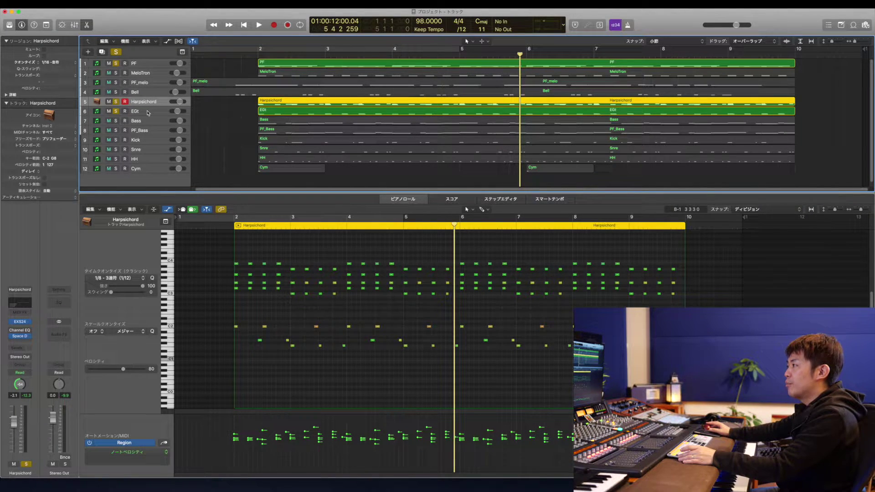
{"action": "left_click", "coordinate": [147, 113]}
{"action": "key", "text": "slash"}
{"action": "type", "text": "2"}
{"action": "key", "text": "Return"}
{"action": "key", "text": "space"}
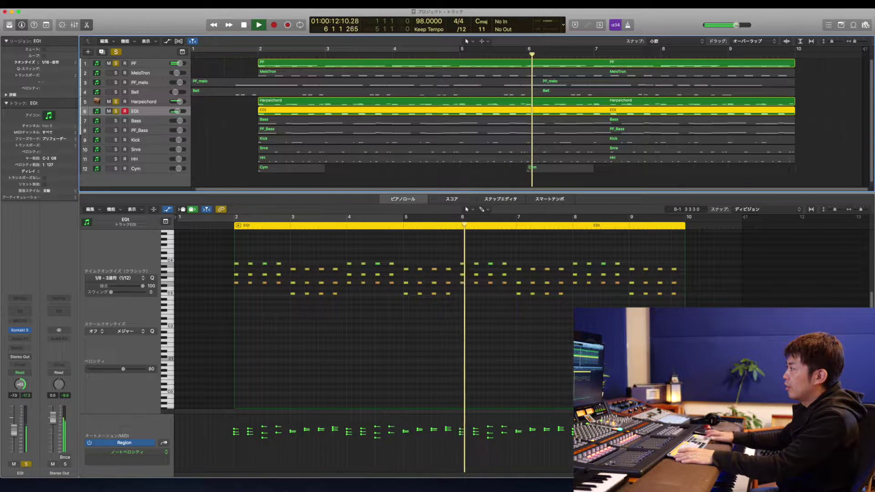
{"action": "key", "text": "space"}
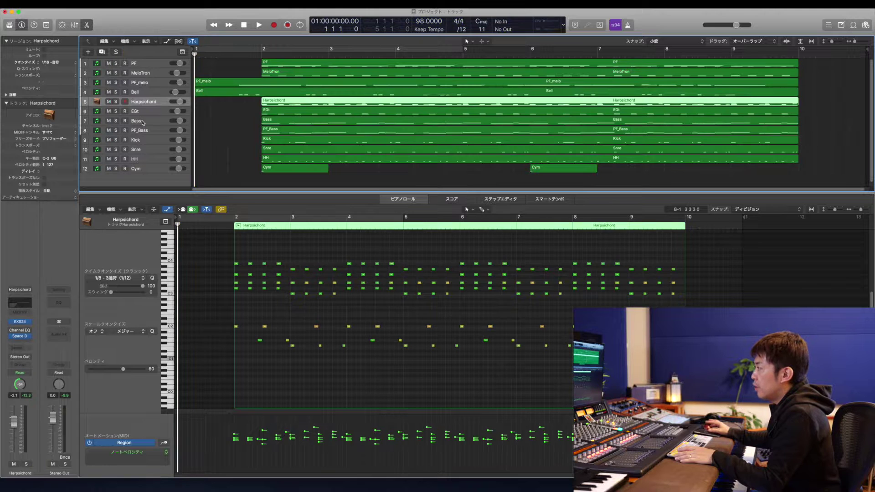
Solo the Bass track on its own and listen to its part.
{"action": "left_click", "coordinate": [137, 121]}
{"action": "left_click", "coordinate": [116, 121]}
{"action": "key", "text": "slash"}
{"action": "key", "text": "Return"}
{"action": "key", "text": "space"}
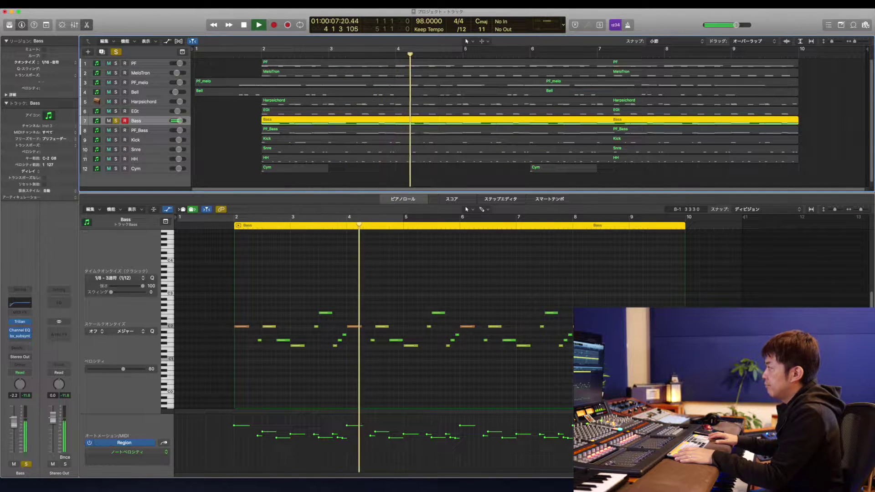
{"action": "key", "text": "space"}
Add PF_Bass to the soloed Bass track, play both together, and clear both solos.
{"action": "left_click", "coordinate": [138, 130]}
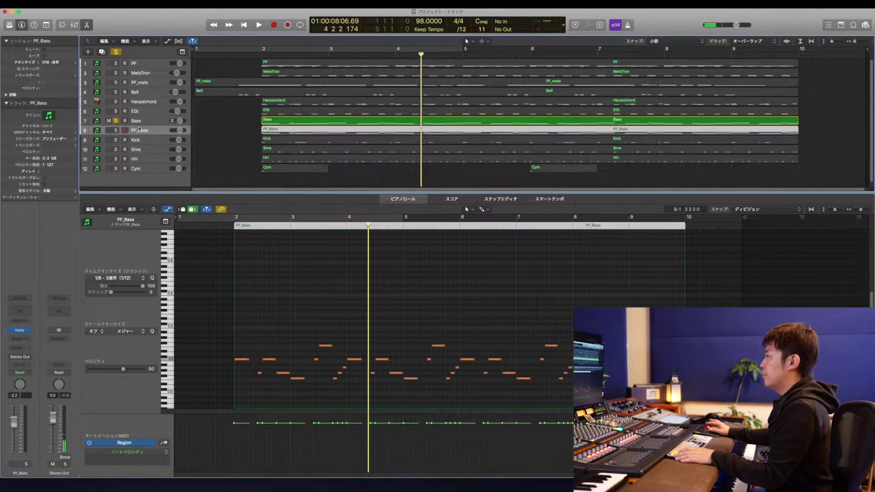
{"action": "left_click", "coordinate": [116, 131]}
{"action": "key", "text": "shift+space"}
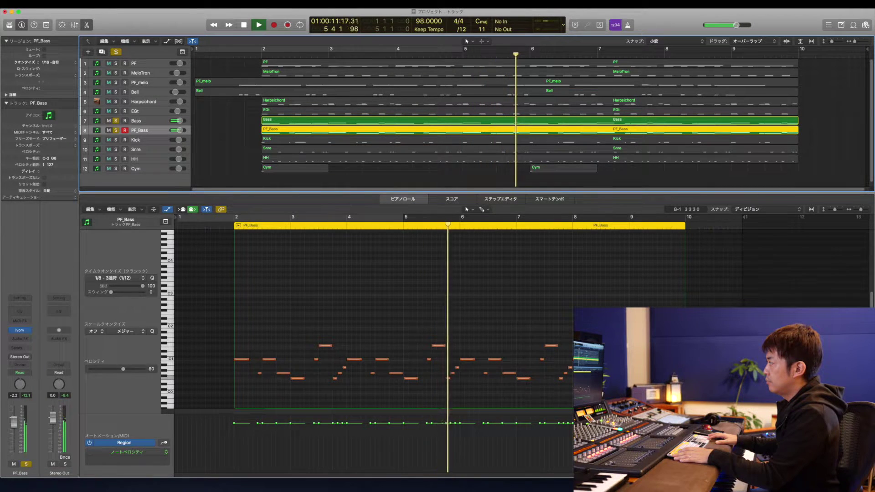
{"action": "key", "text": "space"}
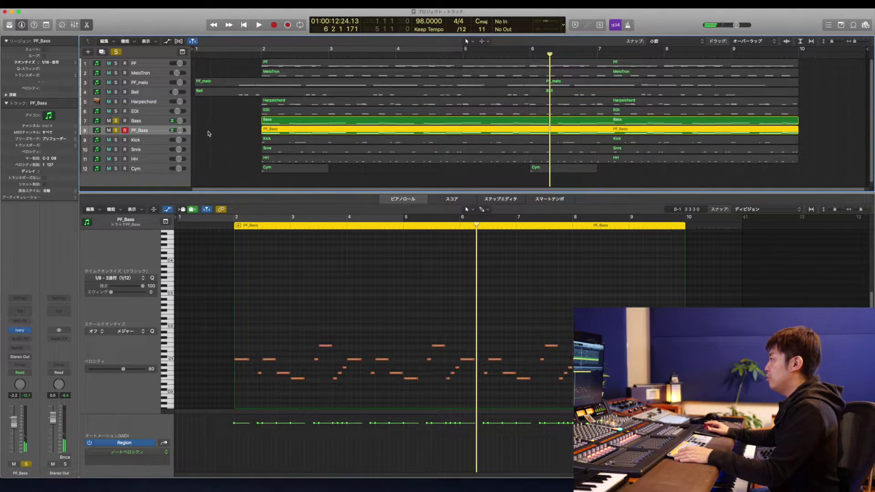
{"action": "left_click", "coordinate": [149, 121], "text": "shift"}
{"action": "key", "text": "s"}
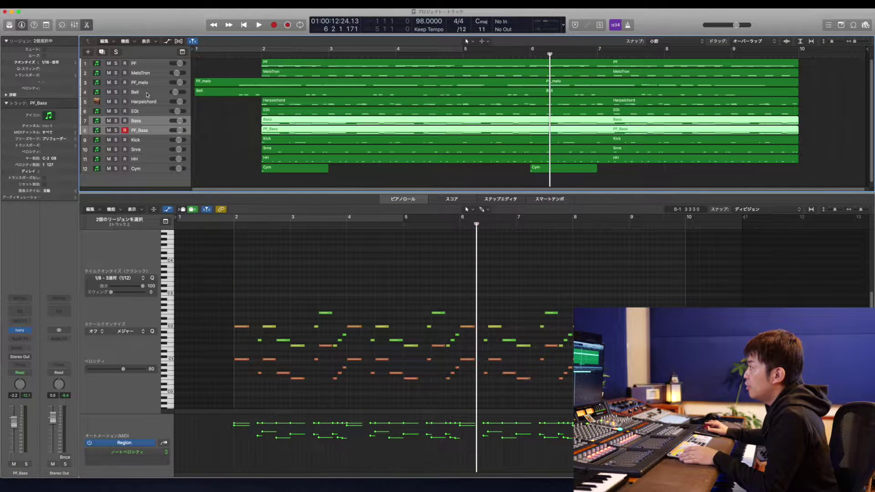
Solo the PF_melo track and play the melody from the beginning of the project.
{"action": "left_click", "coordinate": [144, 93]}
{"action": "left_click", "coordinate": [145, 84]}
{"action": "key", "text": "s"}
{"action": "key", "text": "Return"}
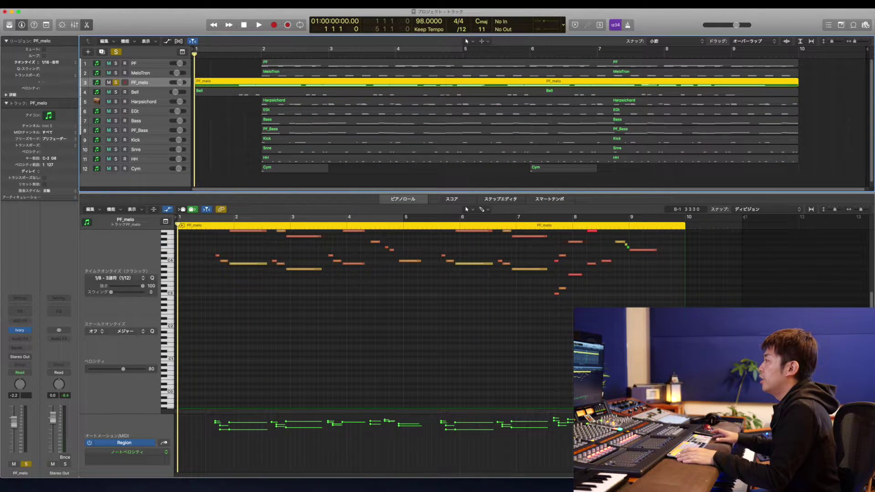
{"action": "key", "text": "space"}
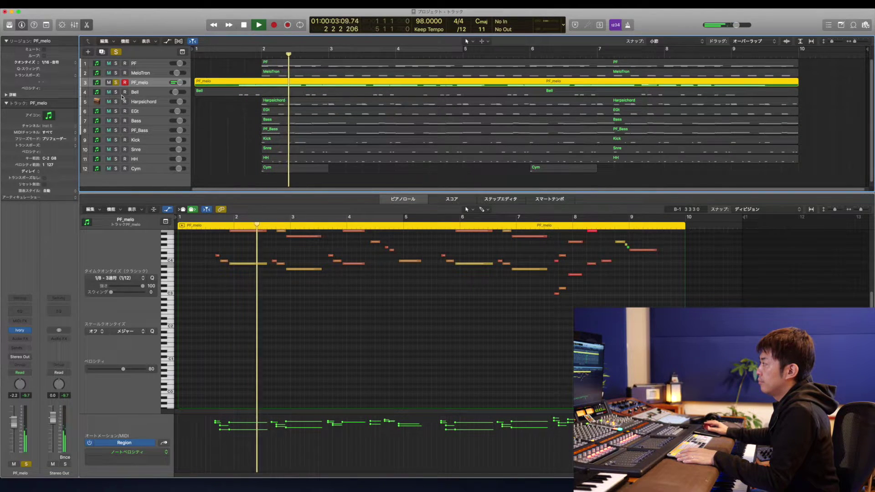
{"action": "key", "text": "space"}
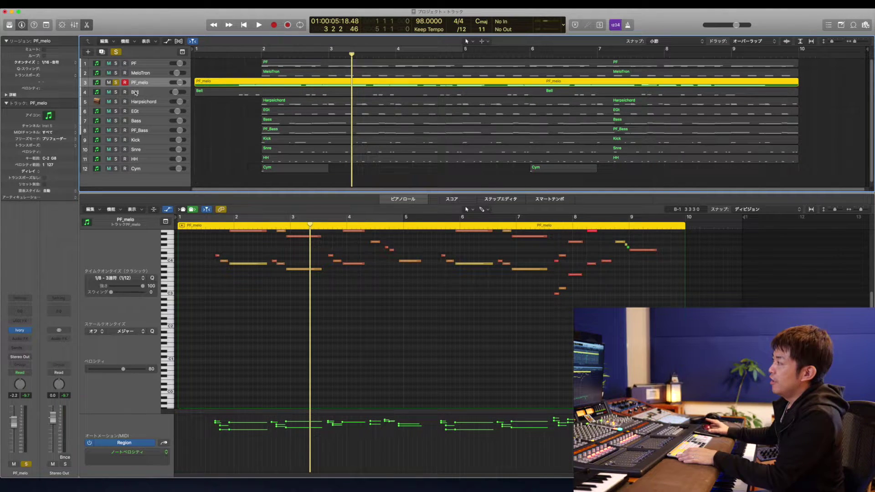
Add the Bell track to the soloed PF_melo and play both from bar 1.
{"action": "left_click", "coordinate": [135, 92]}
{"action": "left_click", "coordinate": [115, 93]}
{"action": "key", "text": "slash"}
{"action": "type", "text": "1"}
{"action": "key", "text": "Return"}
{"action": "key", "text": "space"}
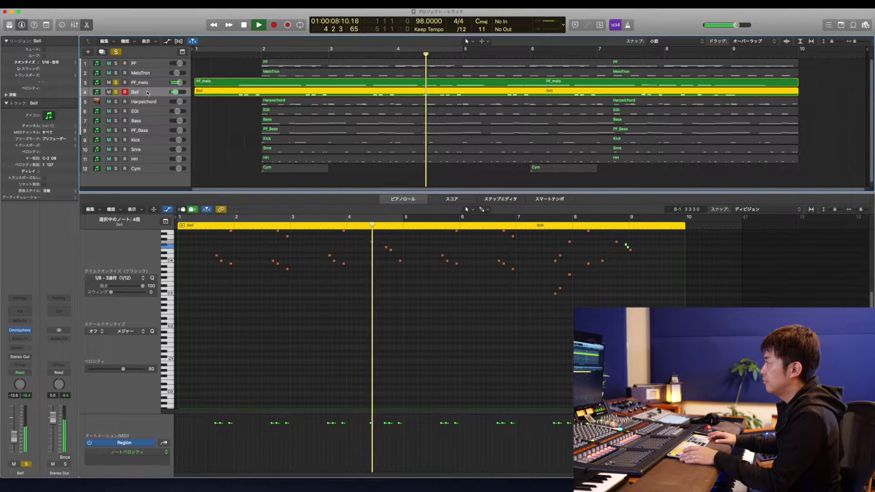
{"action": "key", "text": "space"}
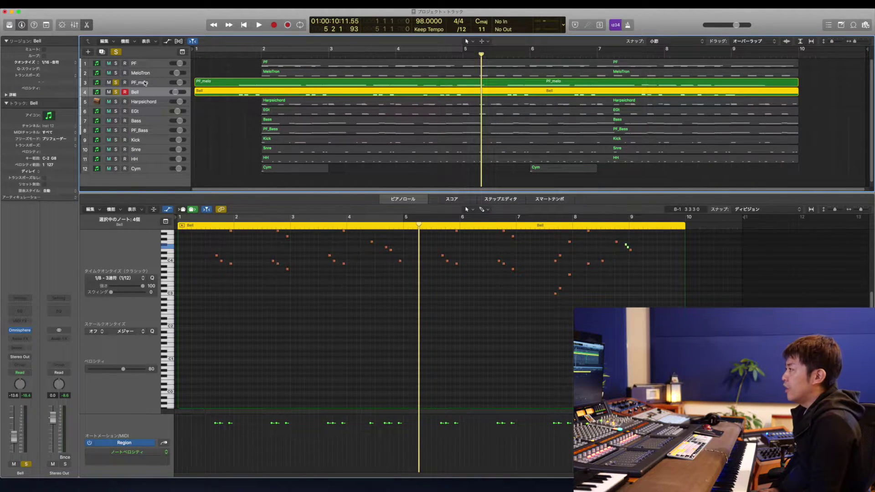
Remove the solo from the Bell and PF_melo tracks and select the MeloTron track.
{"action": "left_click", "coordinate": [115, 93]}
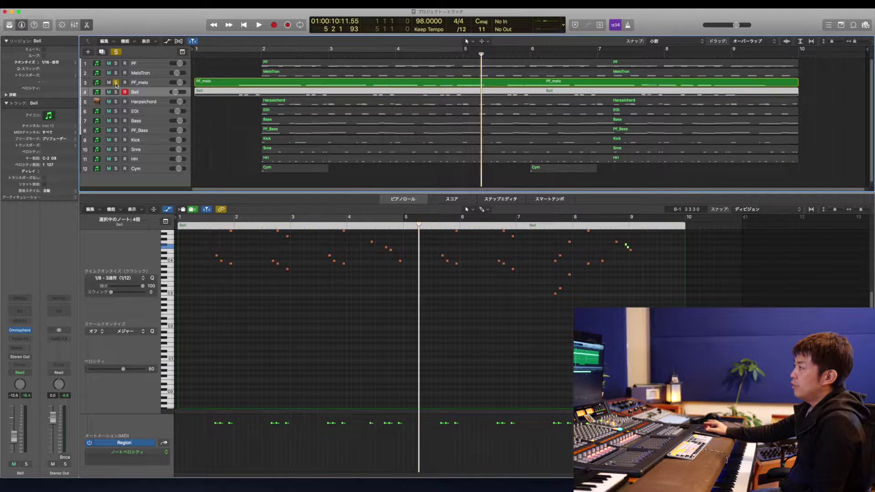
{"action": "left_click", "coordinate": [115, 82]}
{"action": "left_click", "coordinate": [141, 73]}
{"action": "left_click", "coordinate": [145, 64]}
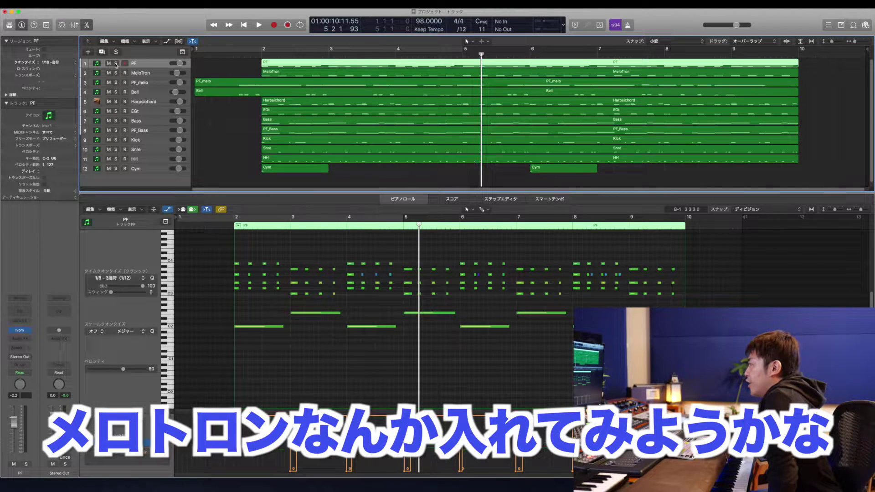
{"action": "left_click", "coordinate": [128, 71]}
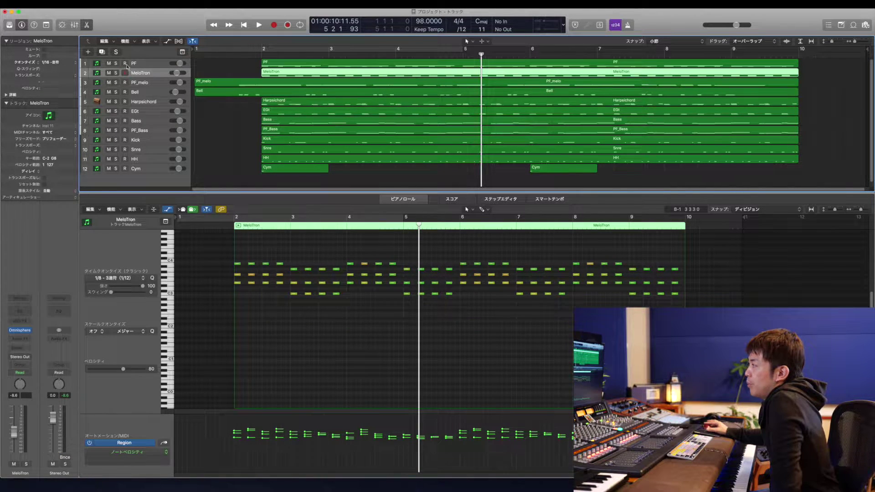
Solo the PF and MeloTron tracks and play them together from bar 2.
{"action": "left_click", "coordinate": [117, 63]}
{"action": "left_click", "coordinate": [116, 74]}
{"action": "key", "text": "slash"}
{"action": "type", "text": "2"}
{"action": "key", "text": "Return"}
{"action": "key", "text": "space"}
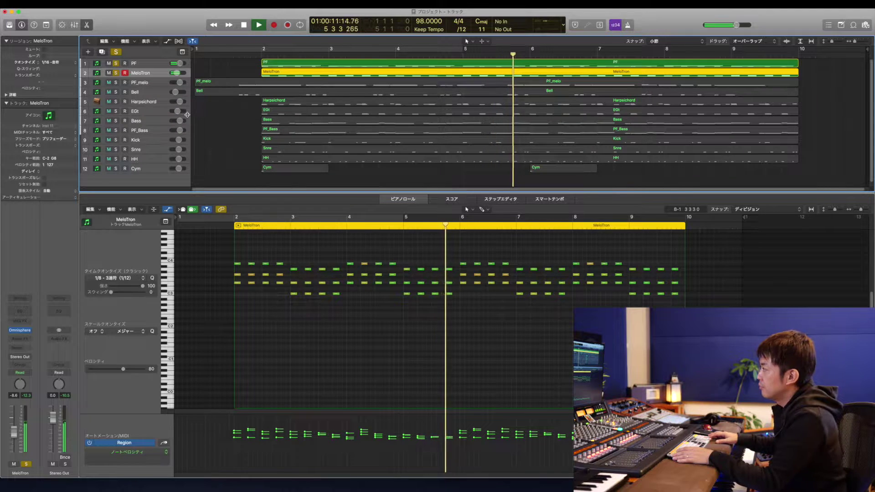
{"action": "key", "text": "space"}
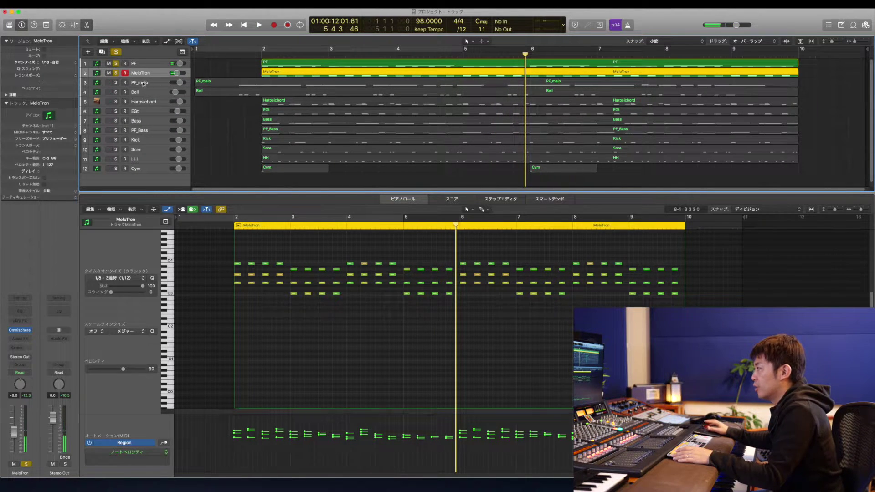
Add the EGt track to the soloed PF and MeloTron and play them from bar 2.
{"action": "left_click", "coordinate": [116, 111]}
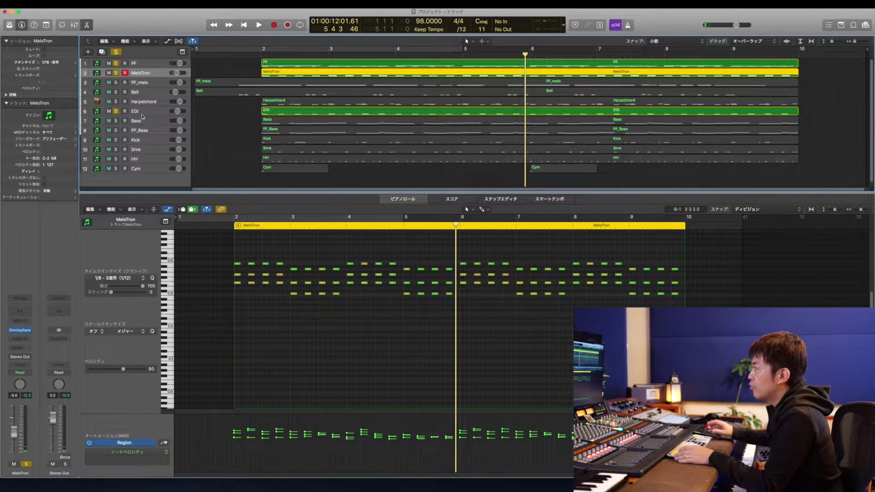
{"action": "key", "text": "slash"}
{"action": "type", "text": "2"}
{"action": "key", "text": "Return"}
{"action": "key", "text": "space"}
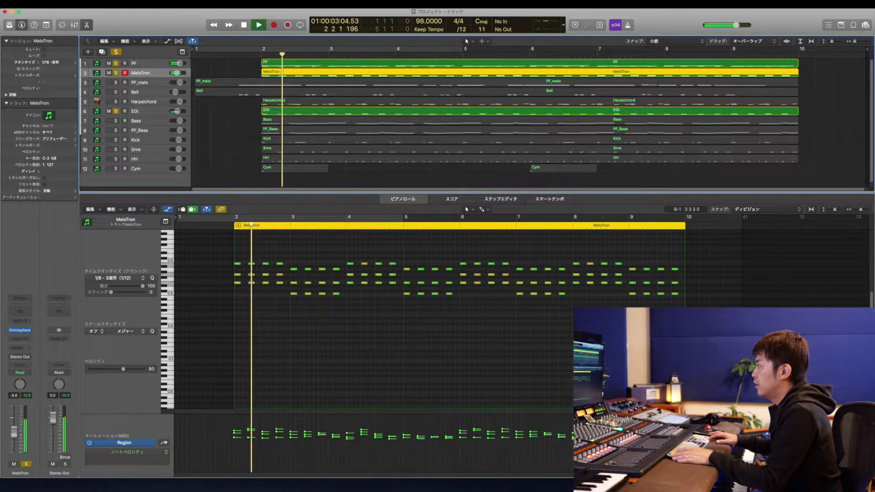
{"action": "key", "text": "space"}
Add Harpsichord to the soloed PF, MeloTron and EGt tracks, play them together, and clear all solos.
{"action": "left_click", "coordinate": [116, 102]}
{"action": "left_click", "coordinate": [135, 103]}
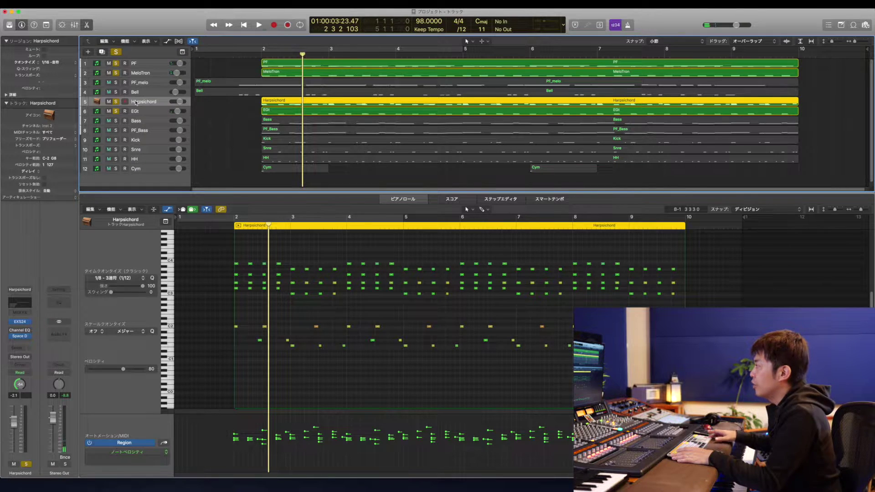
{"action": "key", "text": "space"}
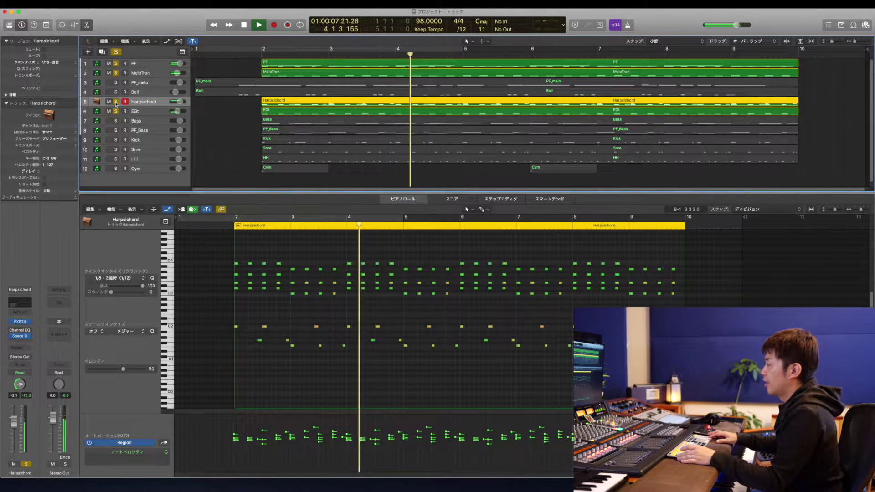
{"action": "key", "text": "space"}
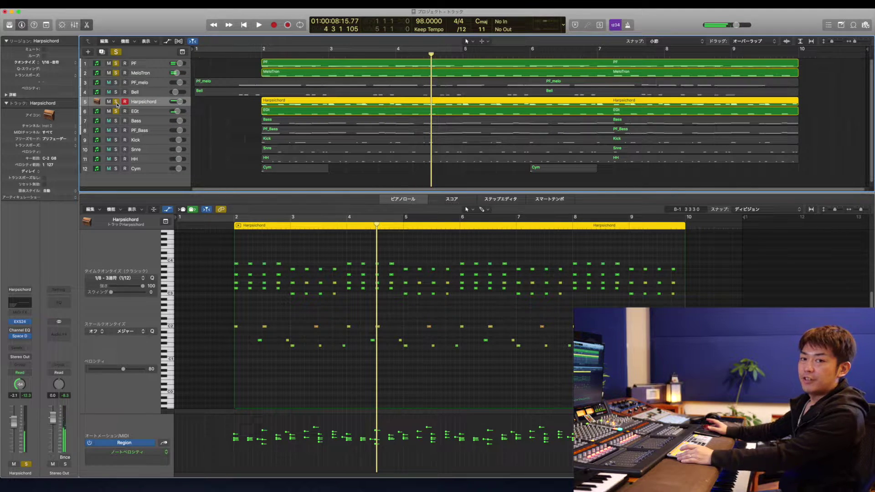
{"action": "left_click", "coordinate": [116, 102], "text": "alt"}
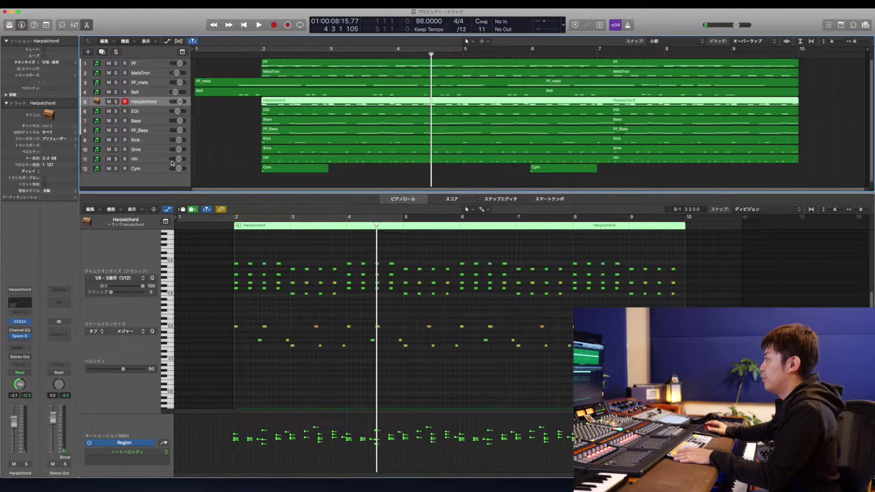
Deselect all regions and play the full arrangement with every track from the beginning.
{"action": "left_click", "coordinate": [221, 137]}
{"action": "key", "text": "Return"}
{"action": "key", "text": "space"}
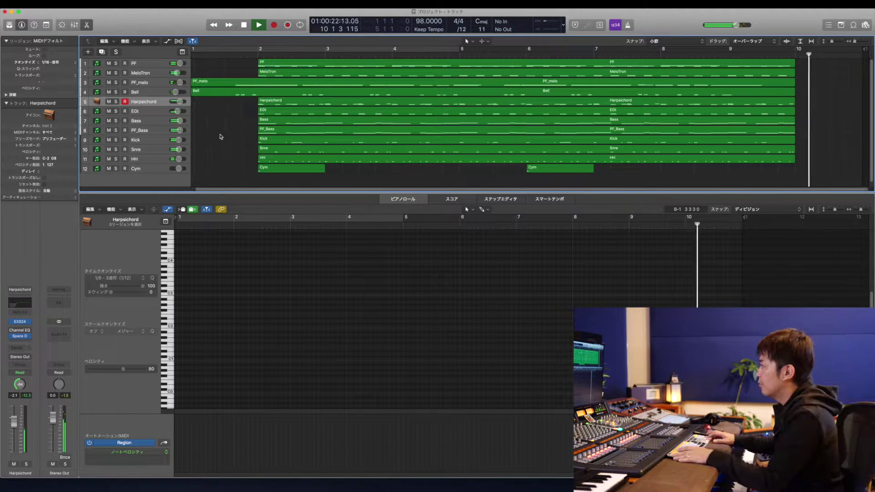
Stop playback, return to the beginning of the project, then solo the MeloTron track and play it alone.
{"action": "key", "text": "space"}
{"action": "key", "text": "Return"}
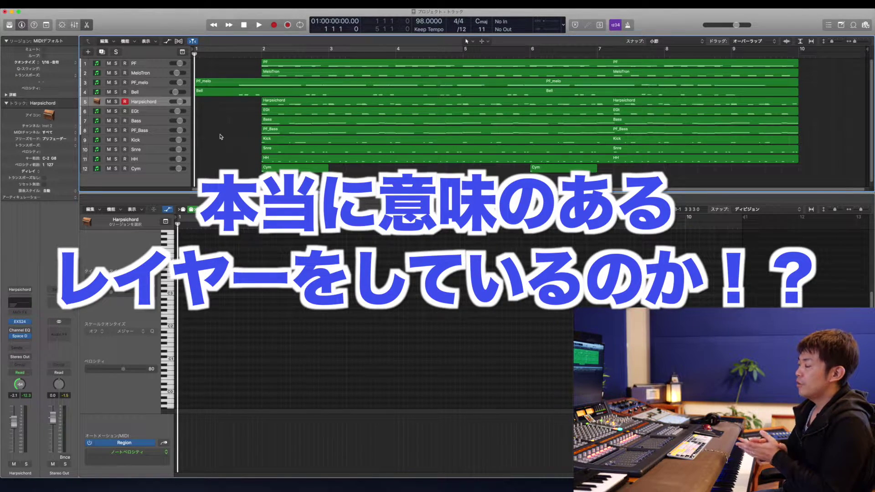
{"action": "left_click", "coordinate": [146, 73]}
{"action": "left_click", "coordinate": [116, 73]}
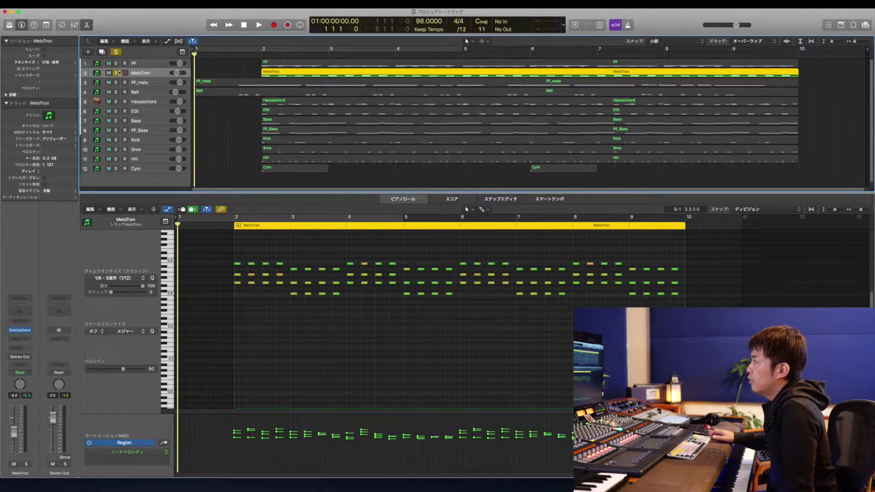
{"action": "key", "text": "space"}
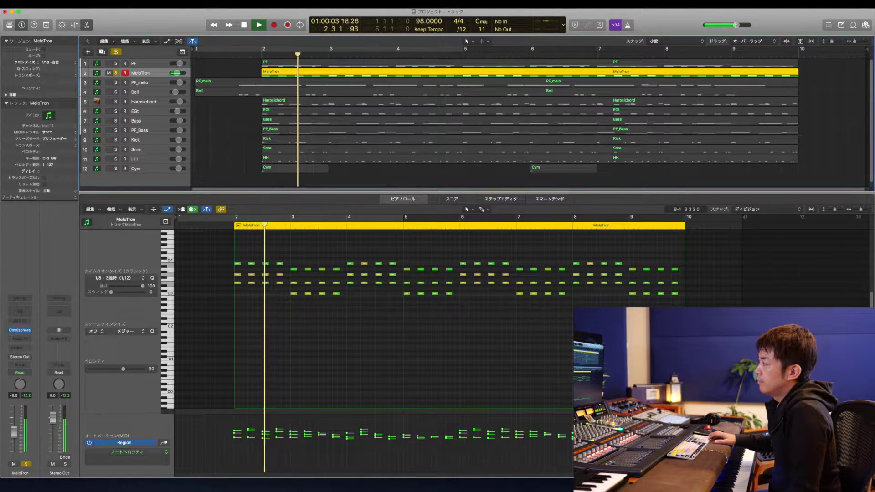
{"action": "key", "text": "space"}
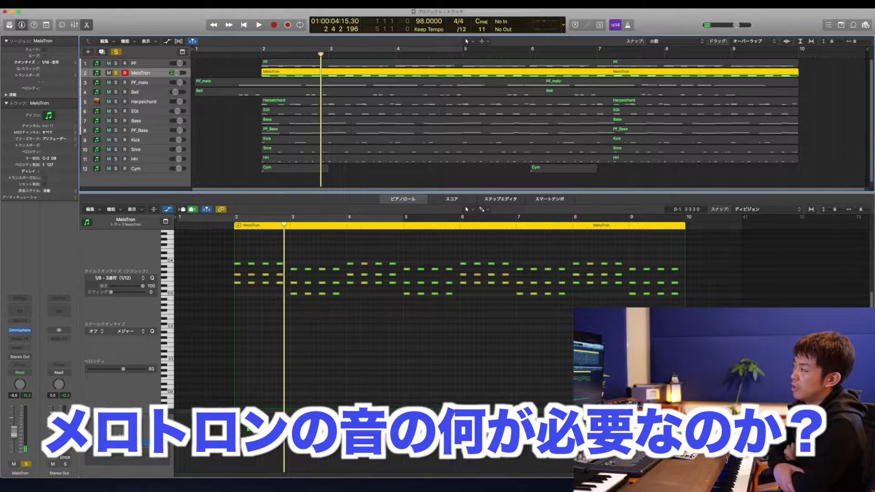
Switch the solo from MeloTron to the PF track and play PF alone.
{"action": "left_click", "coordinate": [115, 63]}
{"action": "left_click", "coordinate": [115, 73]}
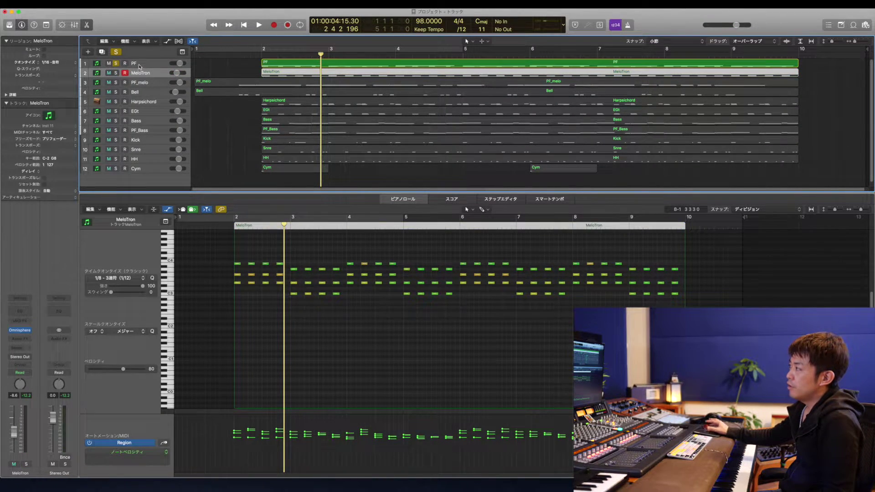
{"action": "key", "text": "comma"}
{"action": "key", "text": "space"}
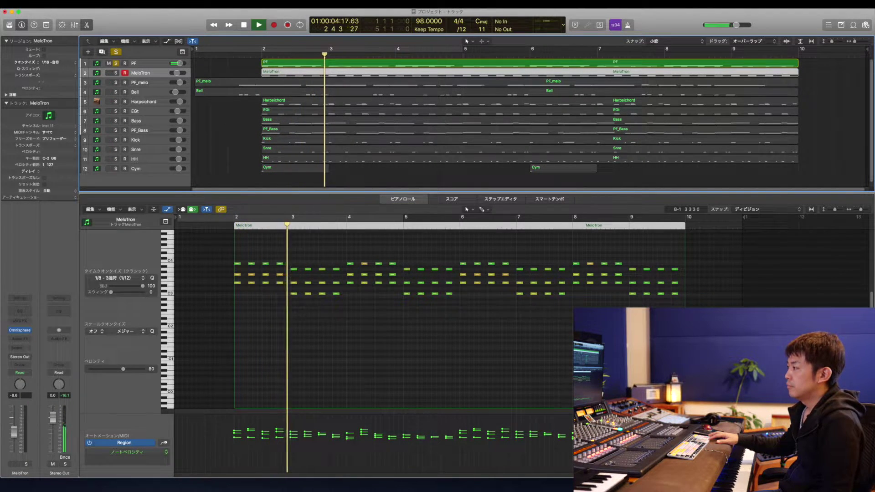
{"action": "key", "text": "space"}
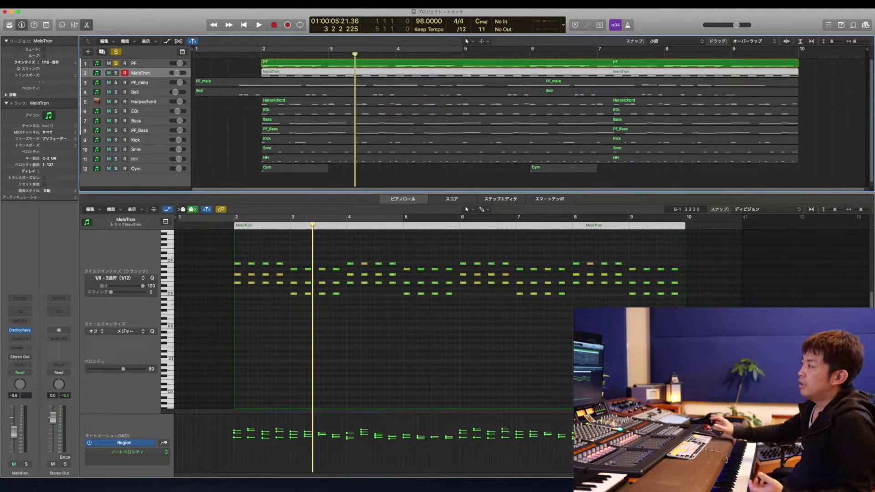
Add MeloTron to the soloed PF track and play both together from bar 2.
{"action": "left_click", "coordinate": [116, 73]}
{"action": "key", "text": "slash"}
{"action": "type", "text": "2"}
{"action": "key", "text": "Return"}
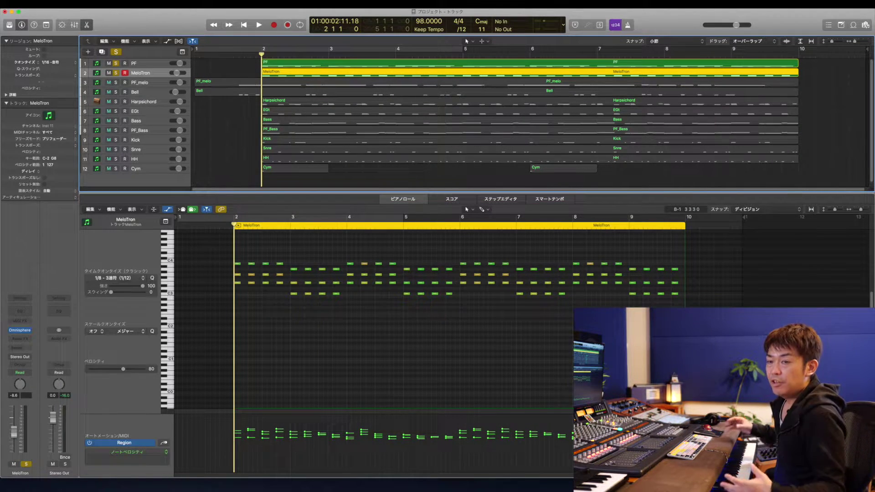
{"action": "key", "text": "space"}
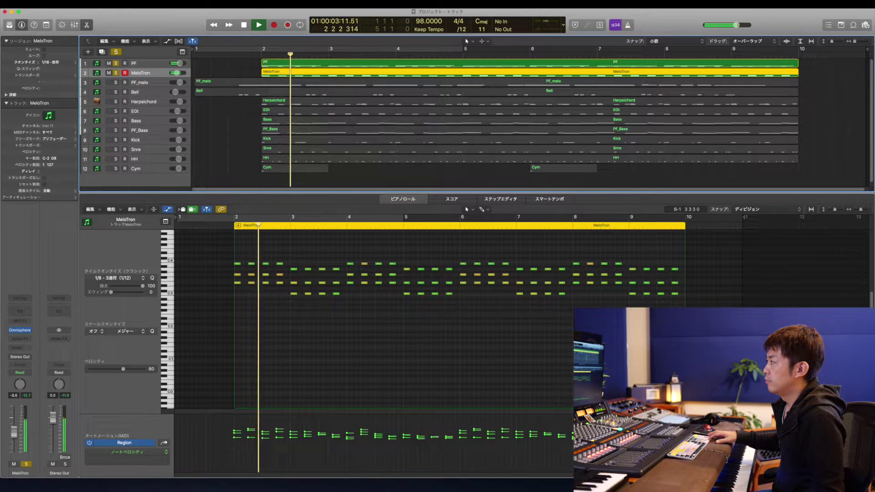
{"action": "key", "text": "space"}
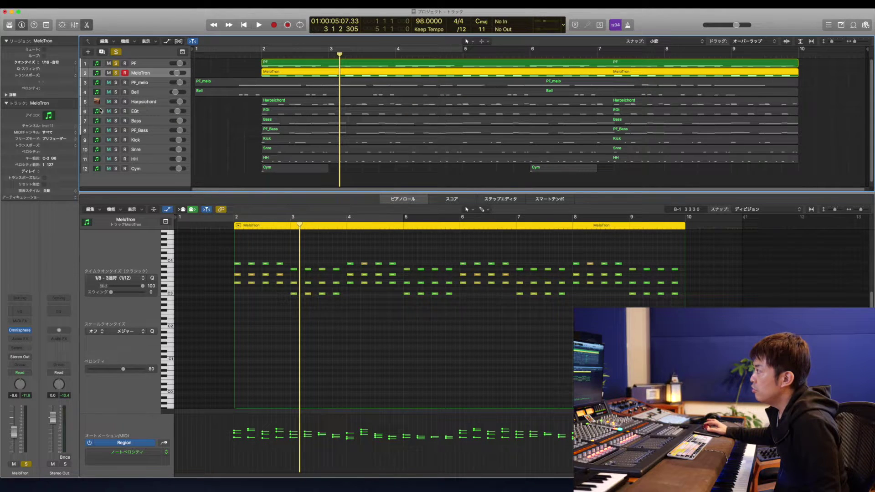
Show the mixer and open a new Channel EQ on the MeloTron channel, placing its window over the lower arrangement area.
{"action": "left_click", "coordinate": [152, 81]}
{"action": "left_click", "coordinate": [149, 75]}
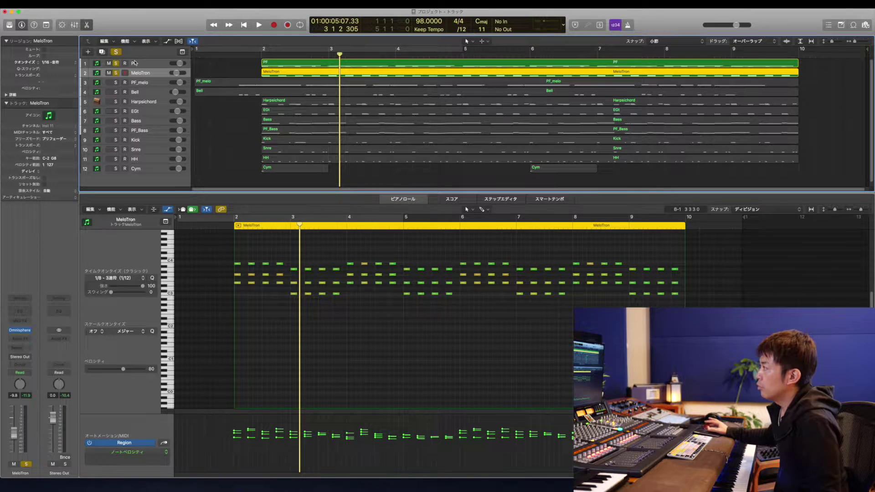
{"action": "key", "text": "x"}
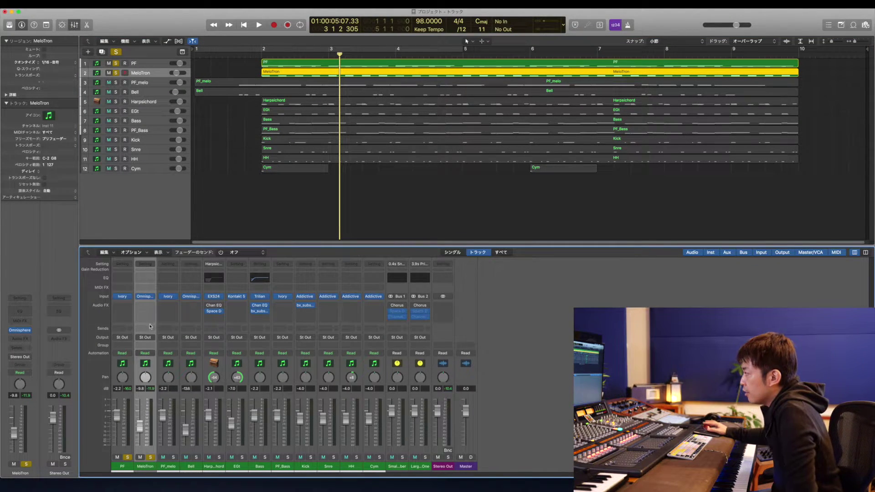
{"action": "left_click", "coordinate": [149, 281]}
{"action": "left_click_drag", "start_coordinate": [155, 11], "coordinate": [347, 162]}
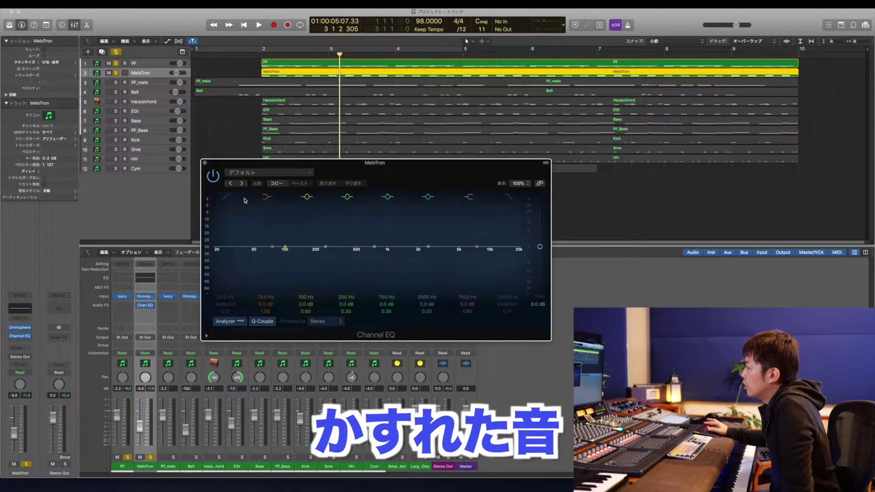
Enable the low-cut band in MeloTron's Channel EQ and set it to 420 Hz with a Q of 0.14.
{"action": "left_click", "coordinate": [228, 197]}
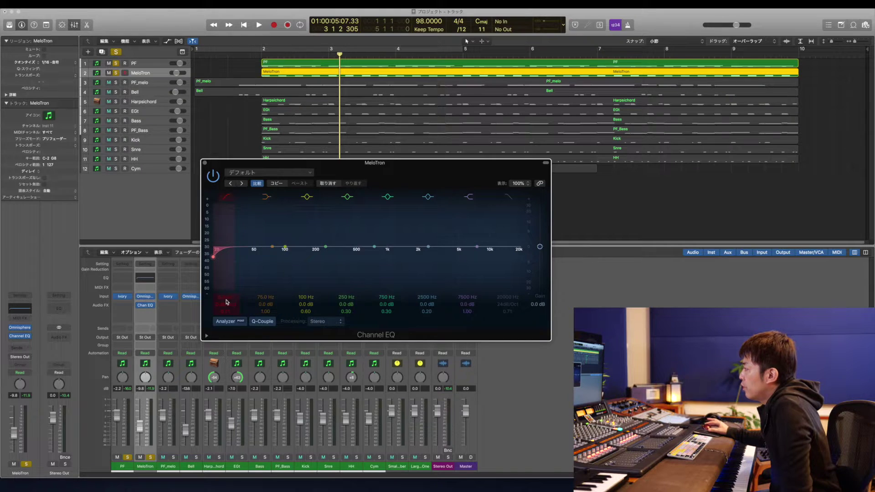
{"action": "left_click_drag", "start_coordinate": [216, 259], "coordinate": [258, 259]}
{"action": "left_click_drag", "start_coordinate": [226, 312], "coordinate": [226, 321]}
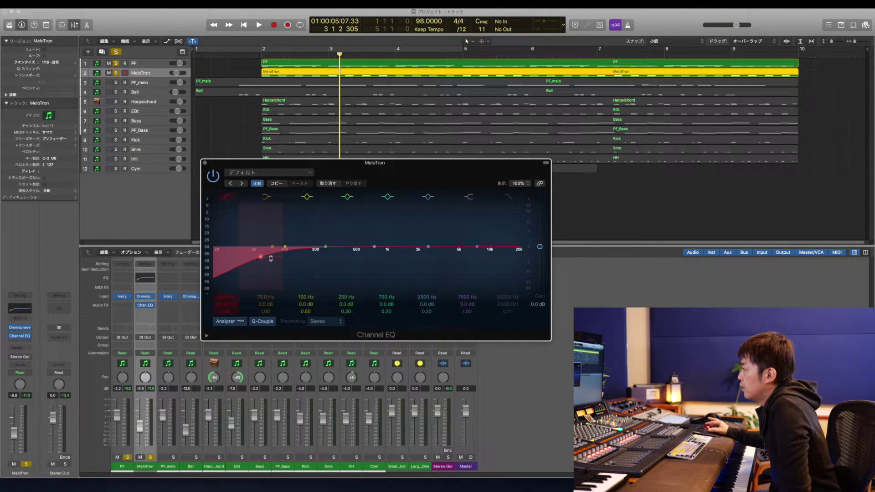
{"action": "left_click_drag", "start_coordinate": [262, 260], "coordinate": [321, 256]}
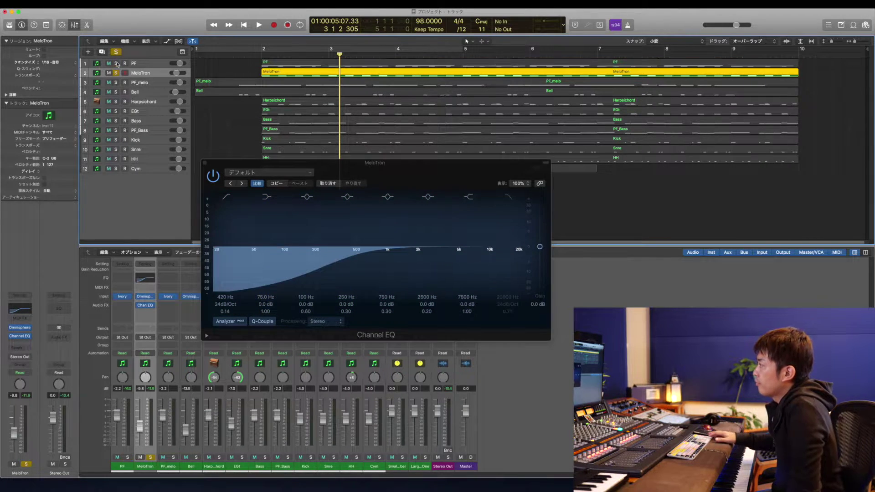
Play MeloTron alone from bar 2 while raising its EQ low cut to 580 Hz with a Q of 0.11.
{"action": "key", "text": "slash"}
{"action": "type", "text": "2"}
{"action": "key", "text": "Return"}
{"action": "key", "text": "space"}
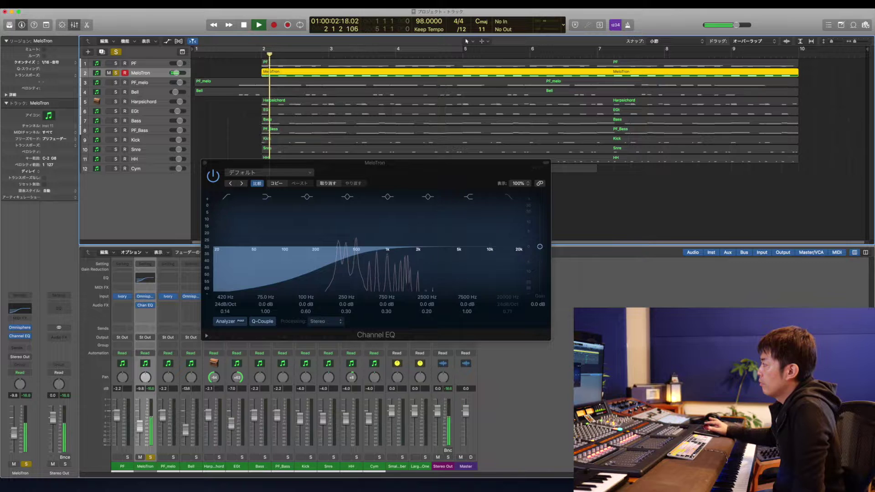
{"action": "left_click_drag", "start_coordinate": [350, 259], "coordinate": [361, 260]}
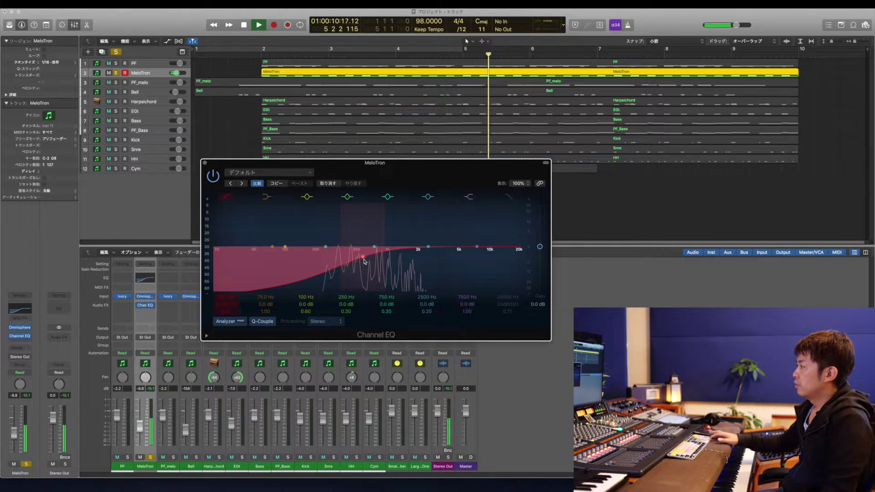
{"action": "key", "text": "space"}
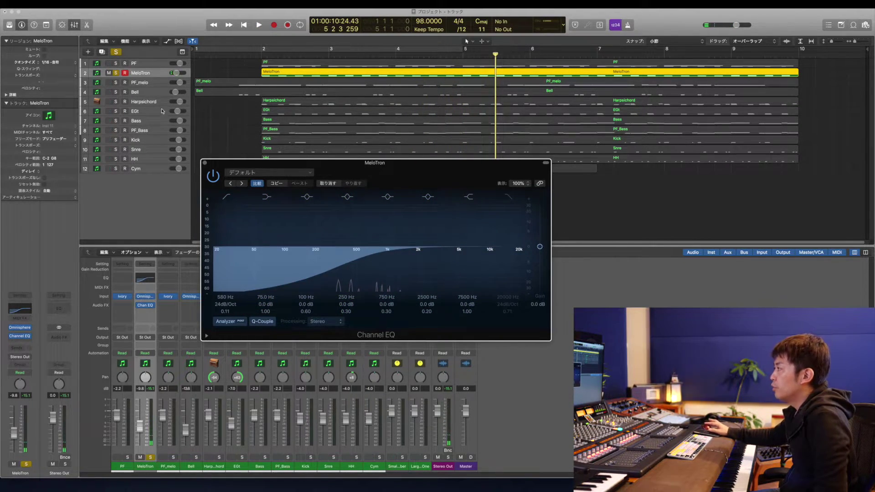
Solo PF alongside the equalized MeloTron and play both tracks from bar 2.
{"action": "left_click", "coordinate": [116, 64]}
{"action": "key", "text": "slash"}
{"action": "type", "text": "2"}
{"action": "key", "text": "Return"}
{"action": "key", "text": "space"}
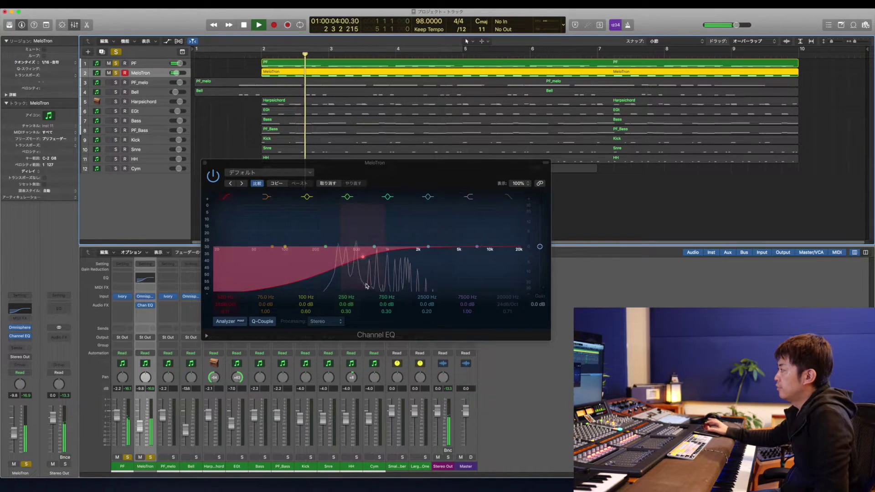
Compare MeloTron with and without its Channel EQ during playback, leaving the EQ enabled.
{"action": "left_click", "coordinate": [212, 176]}
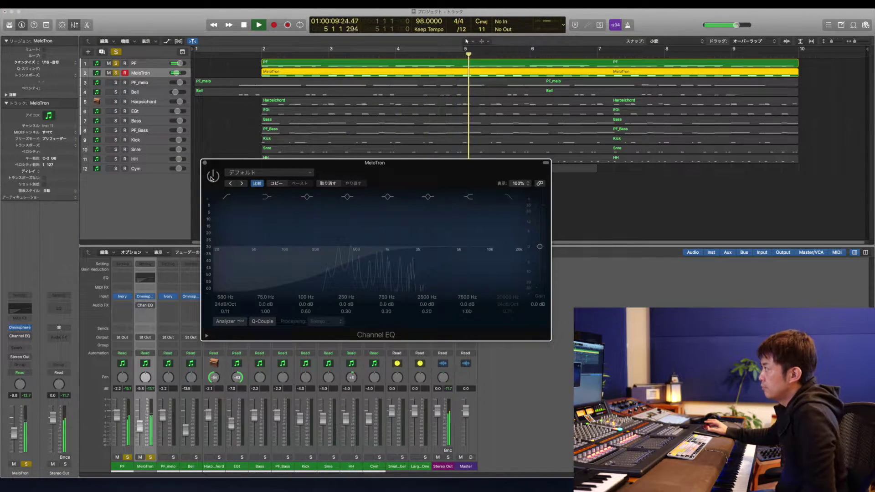
{"action": "left_click", "coordinate": [212, 177]}
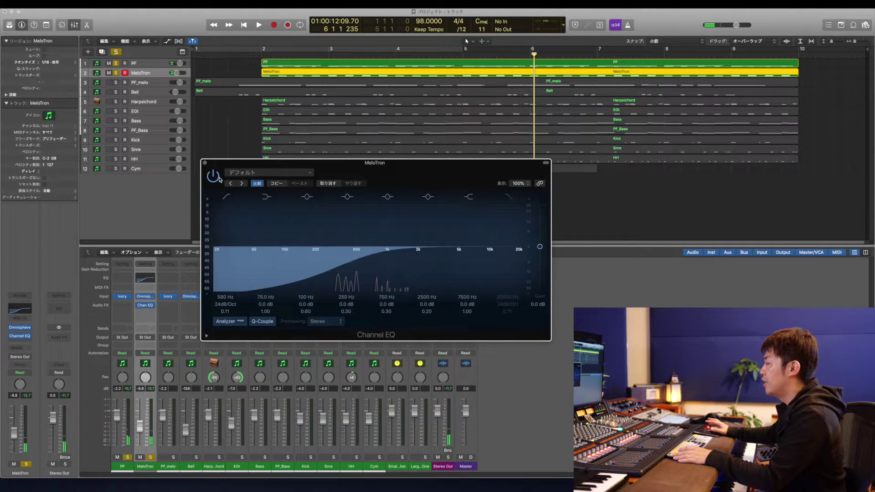
{"action": "left_click", "coordinate": [212, 177]}
{"action": "key", "text": "space"}
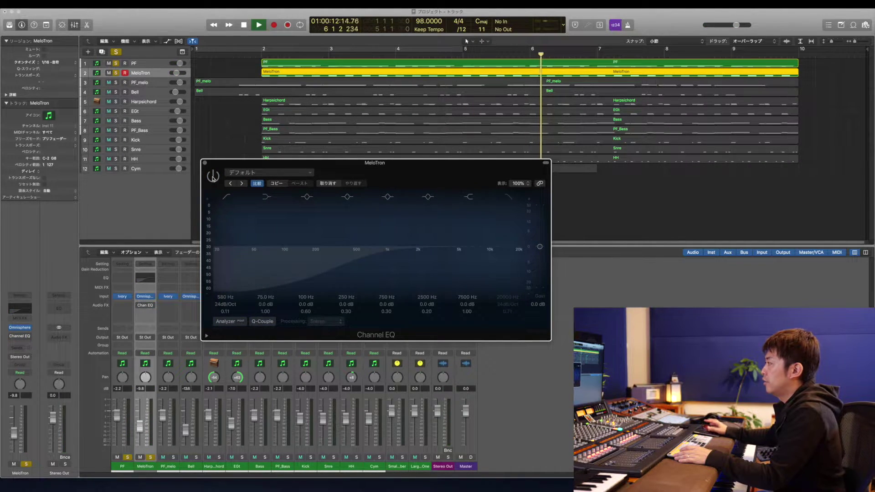
{"action": "left_click", "coordinate": [213, 177]}
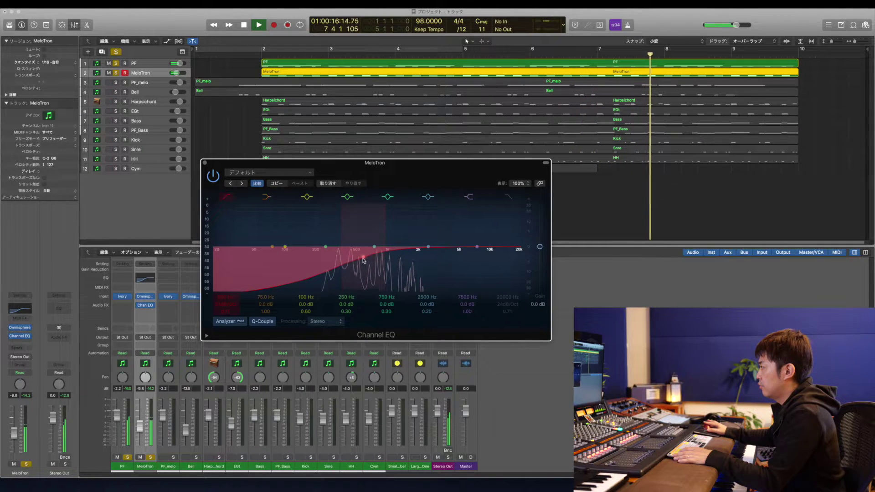
Close the EQ, clear all solos, and raise the MeloTron fader to -6.6 dB while playing the full arrangement from bar 2.
{"action": "left_click", "coordinate": [205, 163]}
{"action": "key", "text": "space"}
{"action": "left_click", "coordinate": [117, 73]}
{"action": "key", "text": "slash"}
{"action": "type", "text": "2"}
{"action": "key", "text": "Return"}
{"action": "key", "text": "space"}
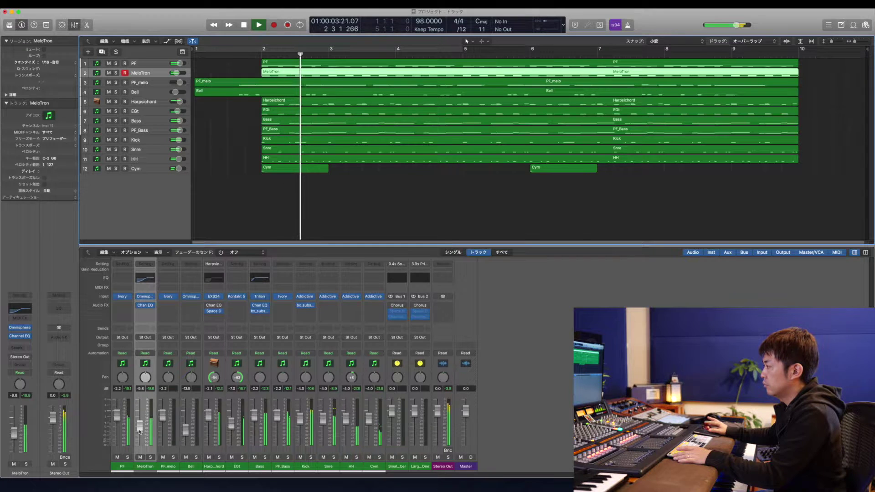
{"action": "left_click_drag", "start_coordinate": [140, 432], "coordinate": [141, 425]}
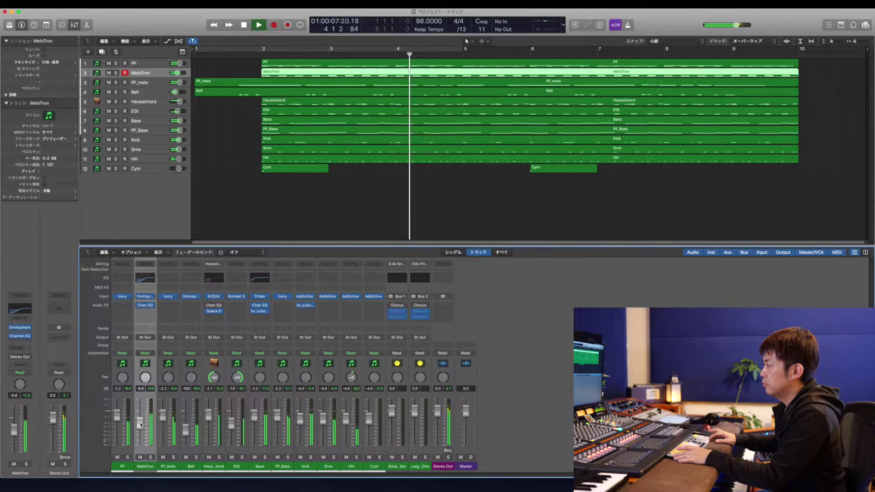
{"action": "key", "text": "space"}
Reopen MeloTron's Channel EQ, raise the low-cut frequency slightly while the full mix plays, and close the EQ.
{"action": "left_click", "coordinate": [145, 305]}
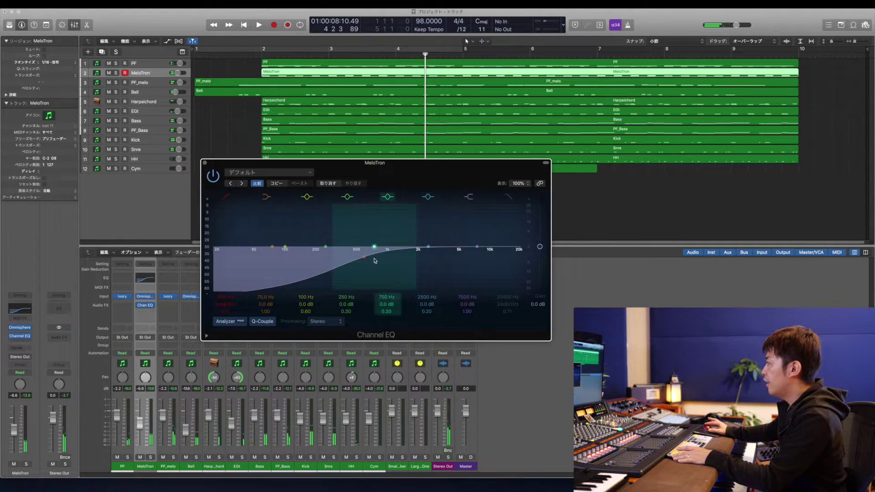
{"action": "key", "text": "space"}
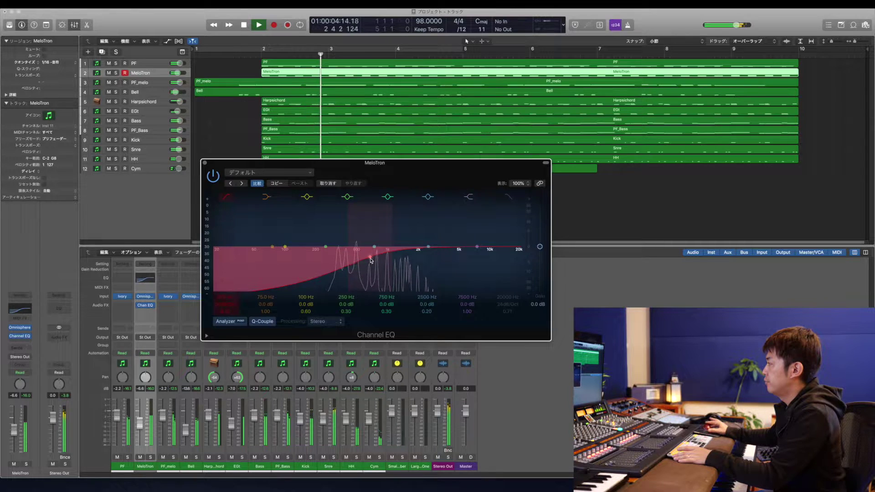
{"action": "left_click", "coordinate": [205, 163]}
{"action": "key", "text": "space"}
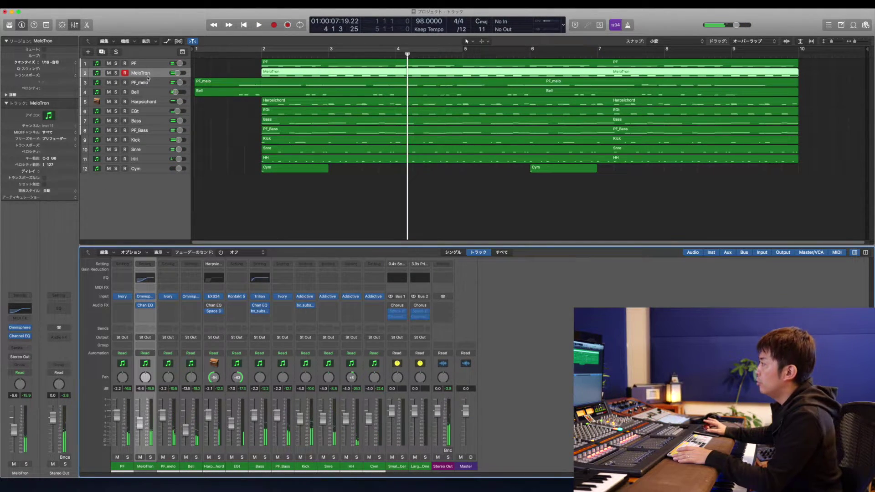
Solo MeloTron, play it alone from bar 2, and clear the solo.
{"action": "left_click", "coordinate": [116, 74]}
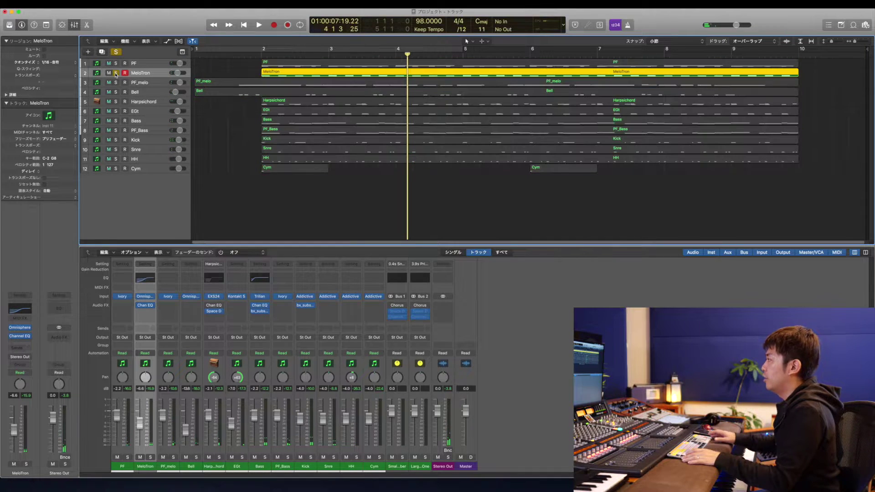
{"action": "key", "text": "space"}
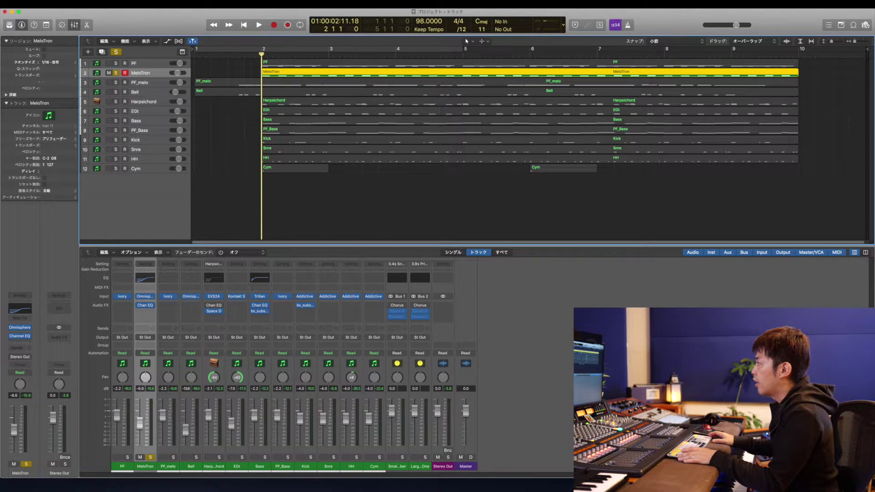
{"action": "key", "text": "space"}
{"action": "key", "text": "space"}
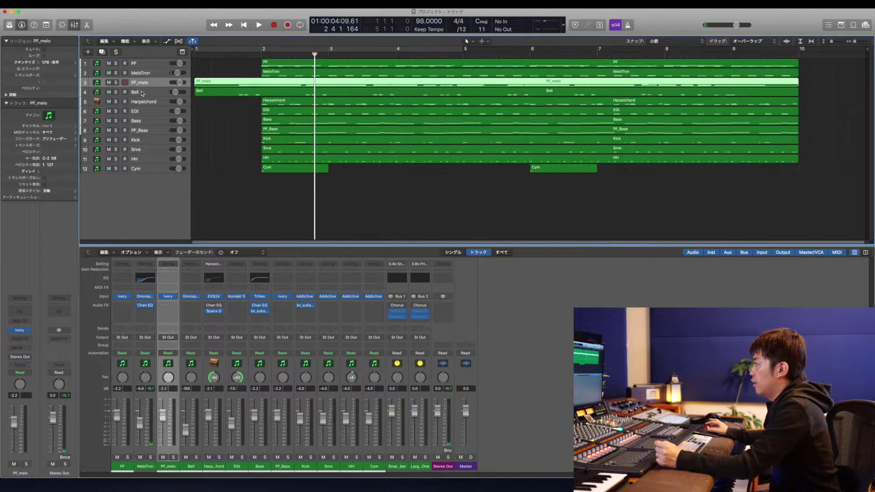
Select and solo the Bass track and play it alone from bar 2.
{"action": "left_click", "coordinate": [141, 93]}
{"action": "left_click", "coordinate": [144, 122]}
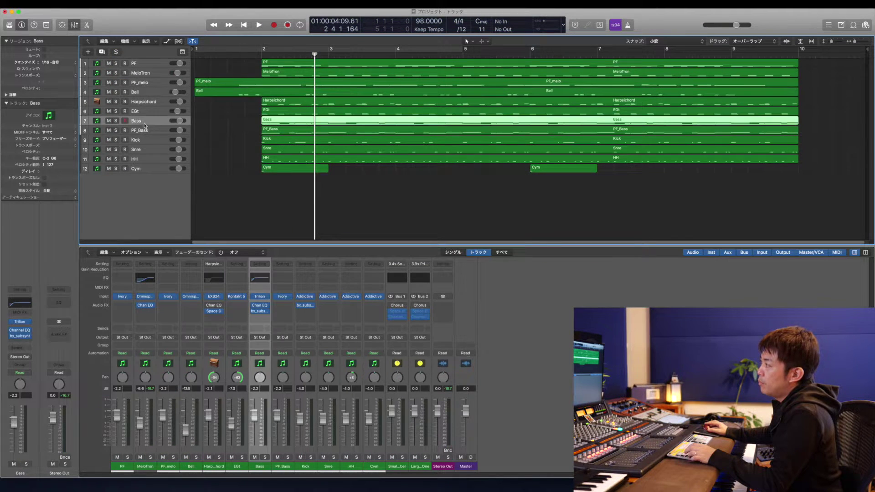
{"action": "left_click", "coordinate": [116, 121]}
{"action": "key", "text": "space"}
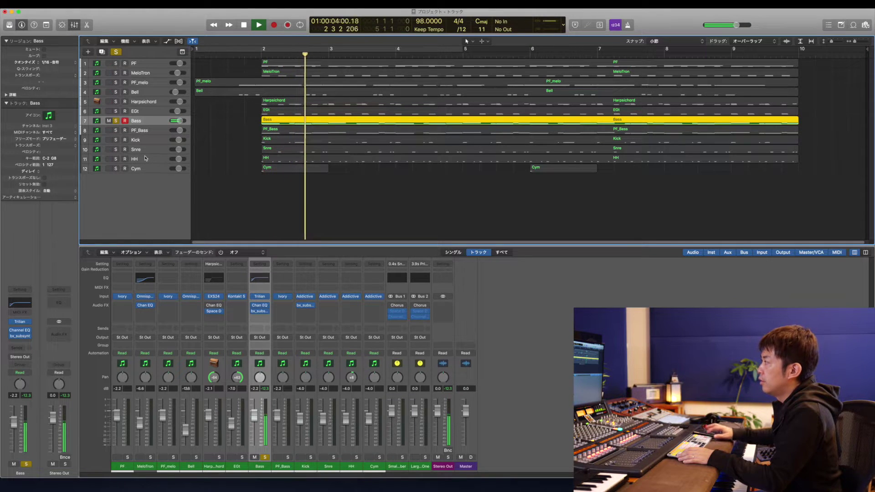
{"action": "key", "text": "space"}
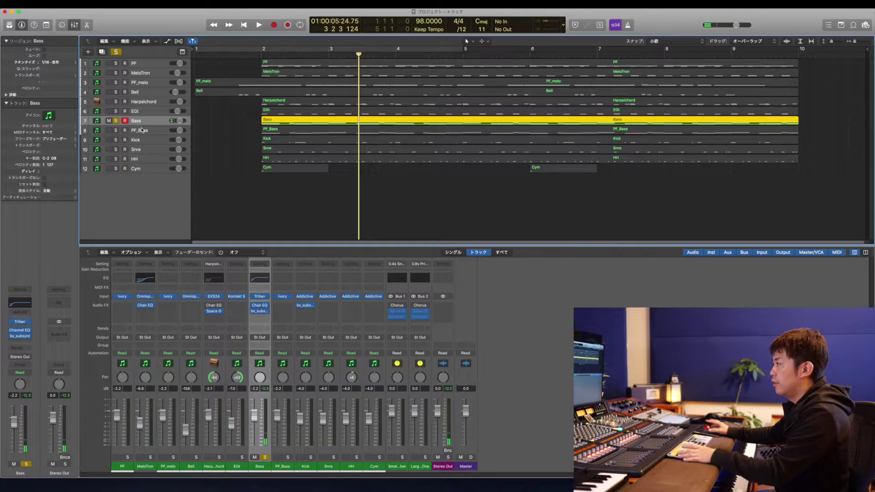
Select and solo the PF_Bass track and play it alone from bar 2.
{"action": "left_click", "coordinate": [140, 130]}
{"action": "key", "text": "slash"}
{"action": "type", "text": "2"}
{"action": "key", "text": "Return"}
{"action": "key", "text": "space"}
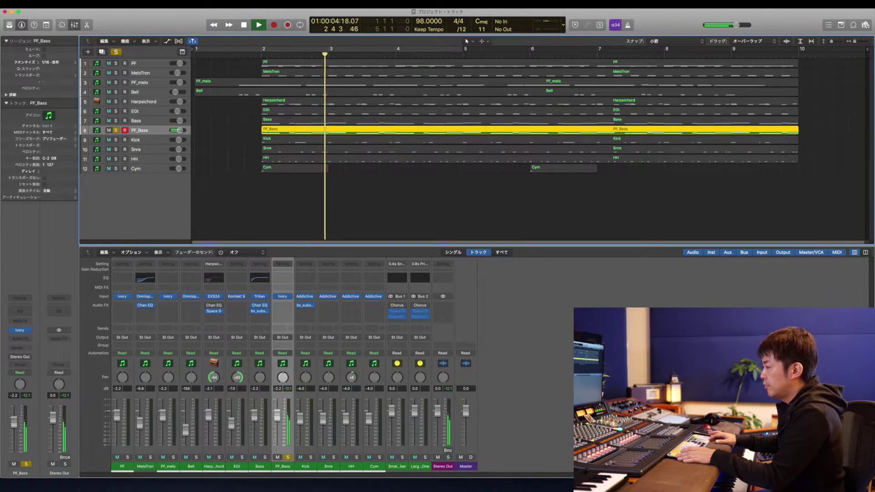
{"action": "key", "text": "space"}
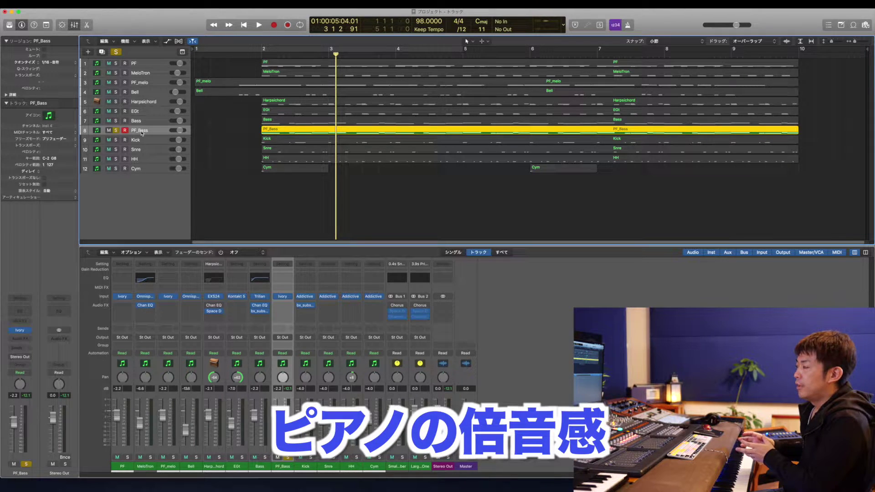
Add a Channel EQ to PF_Bass and set its low cut to 290 Hz.
{"action": "left_click", "coordinate": [286, 281]}
{"action": "left_click_drag", "start_coordinate": [138, 19], "coordinate": [353, 246]}
{"action": "left_click", "coordinate": [248, 274]}
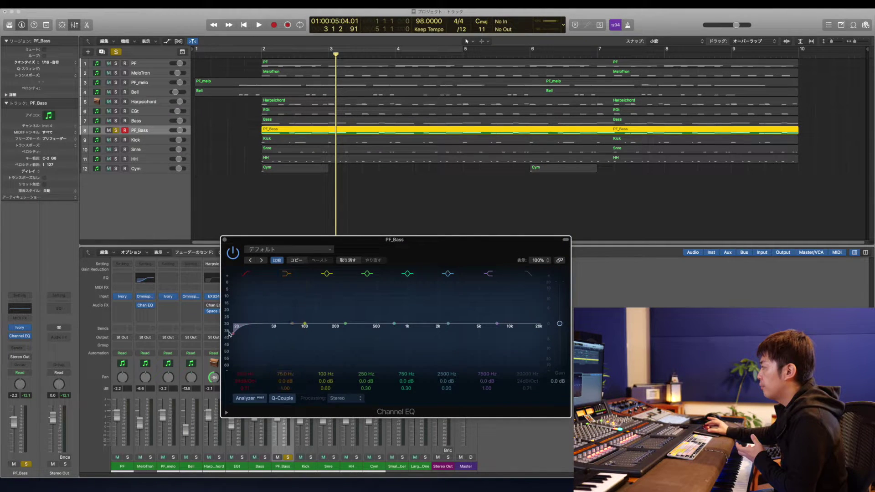
{"action": "left_click_drag", "start_coordinate": [235, 336], "coordinate": [351, 349]}
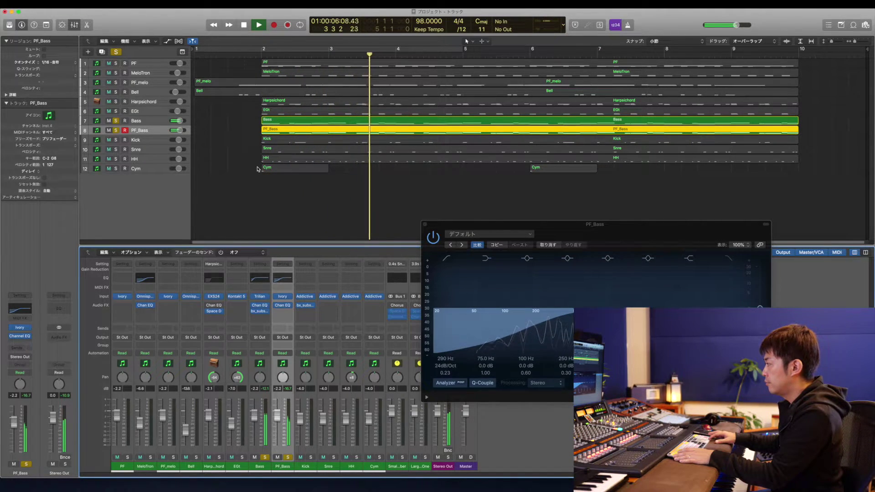
Remove the PF_Bass solo and play the Bass track alone from bar 2 for comparison.
{"action": "key", "text": "space"}
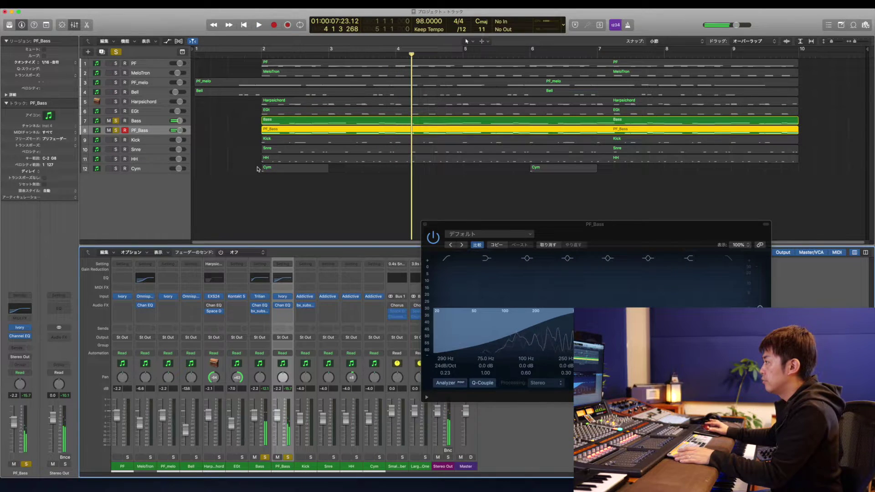
{"action": "left_click", "coordinate": [117, 131]}
{"action": "key", "text": "space"}
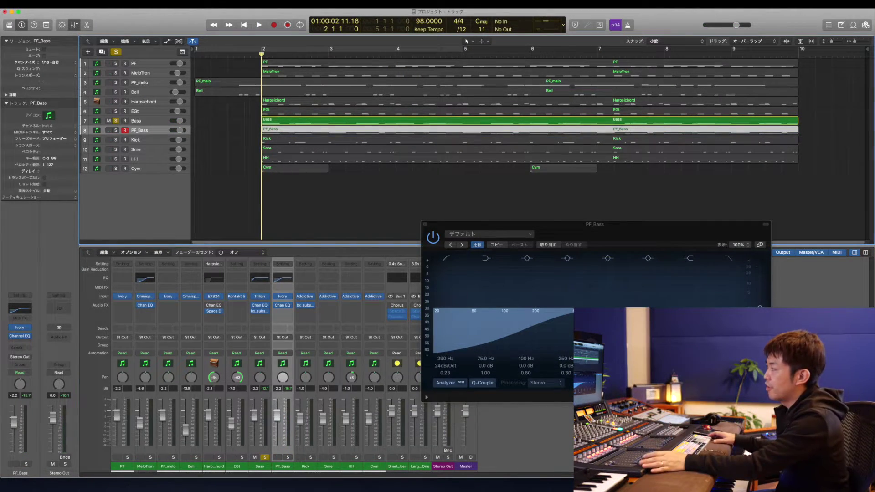
{"action": "key", "text": "space"}
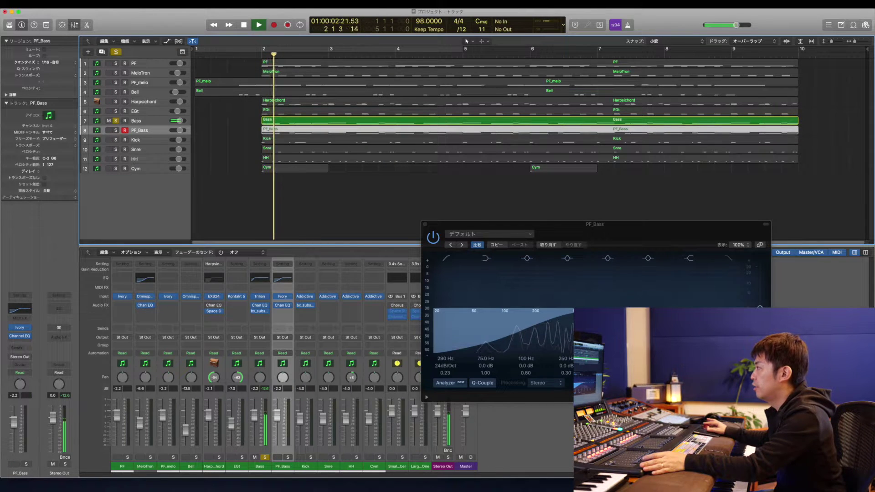
Clear the remaining bass solos, bypass PF_Bass's Channel EQ while the full mix plays, and hide the plug-in window.
{"action": "left_click", "coordinate": [116, 121]}
{"action": "left_click", "coordinate": [115, 131]}
{"action": "left_click", "coordinate": [116, 131]}
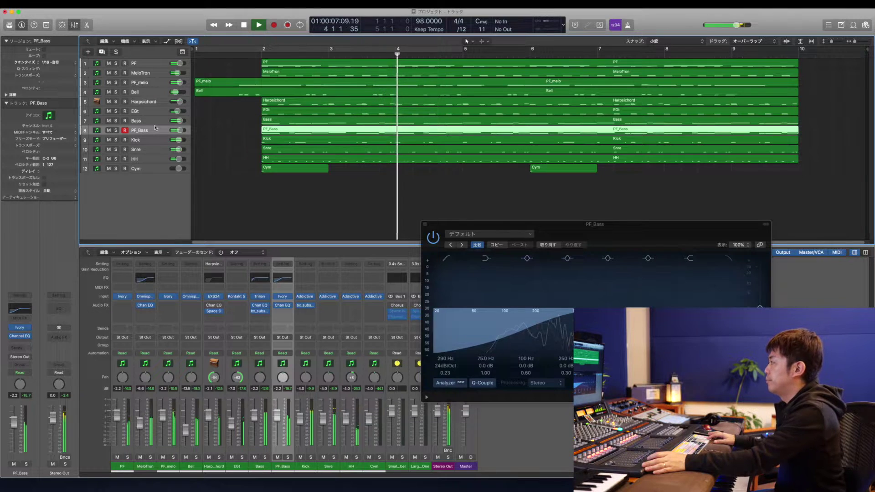
{"action": "left_click", "coordinate": [433, 237]}
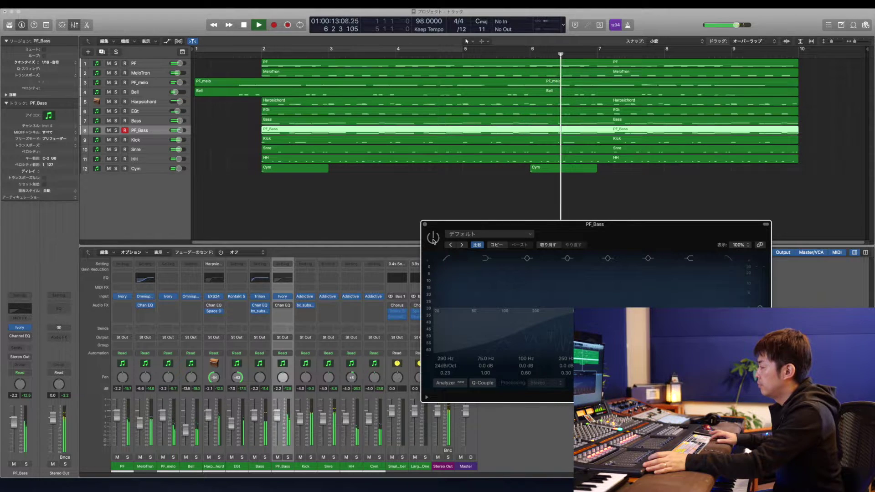
{"action": "key", "text": "v"}
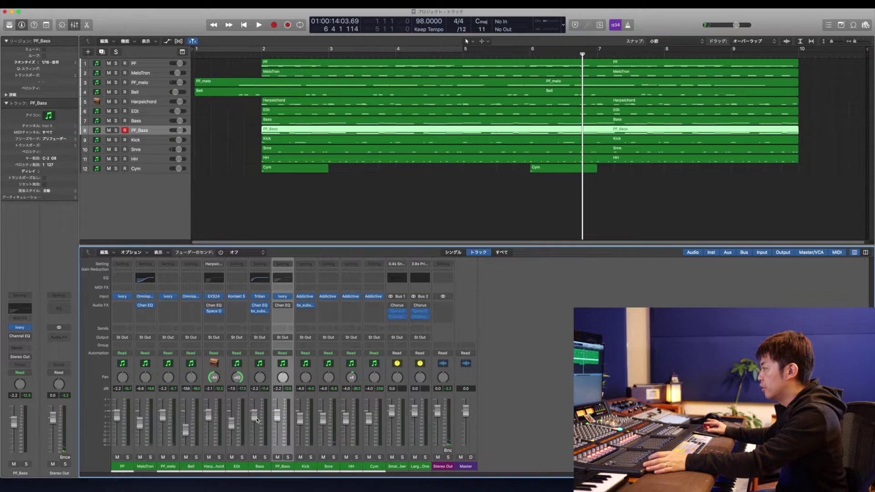
Play the full mix from bar 2 while setting the Bass fader to -1.1 dB and PF_Bass to -3.0 dB.
{"action": "key", "text": "slash"}
{"action": "type", "text": "2"}
{"action": "key", "text": "Return"}
{"action": "key", "text": "space"}
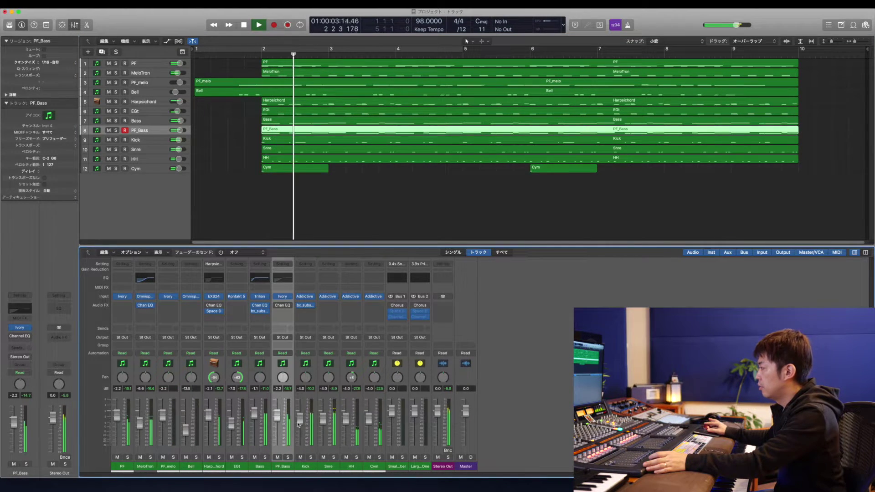
{"action": "left_click_drag", "start_coordinate": [277, 418], "coordinate": [276, 419]}
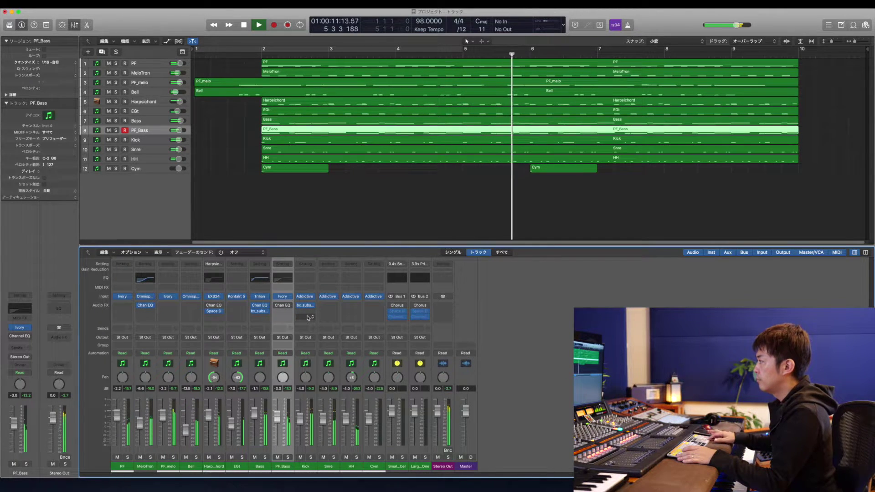
{"action": "key", "text": "space"}
Select the Harpsichord and EGt tracks, solo both, and play them together from bar 2.
{"action": "left_click", "coordinate": [150, 102]}
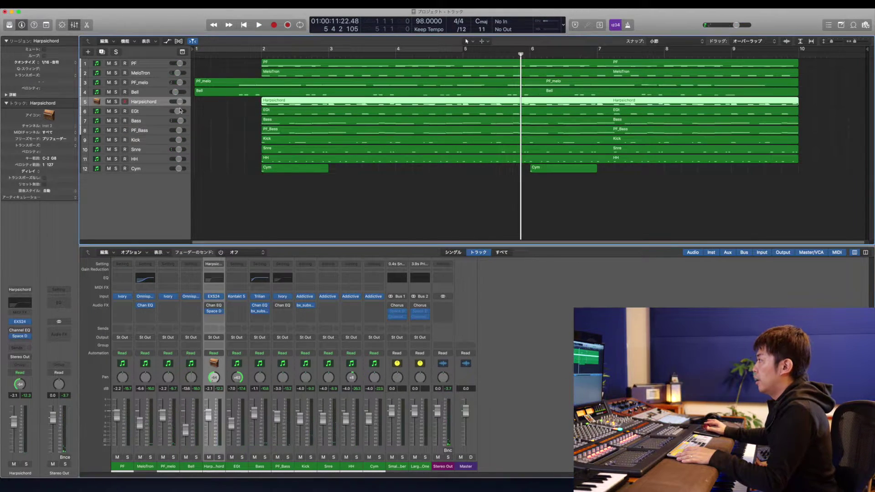
{"action": "left_click", "coordinate": [141, 112], "text": "shift"}
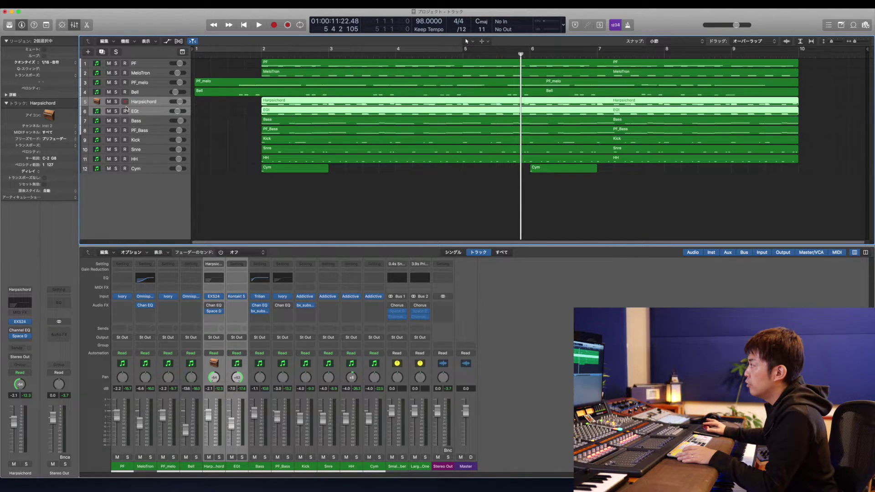
{"action": "left_click", "coordinate": [116, 111]}
{"action": "key", "text": "slash"}
{"action": "type", "text": "2"}
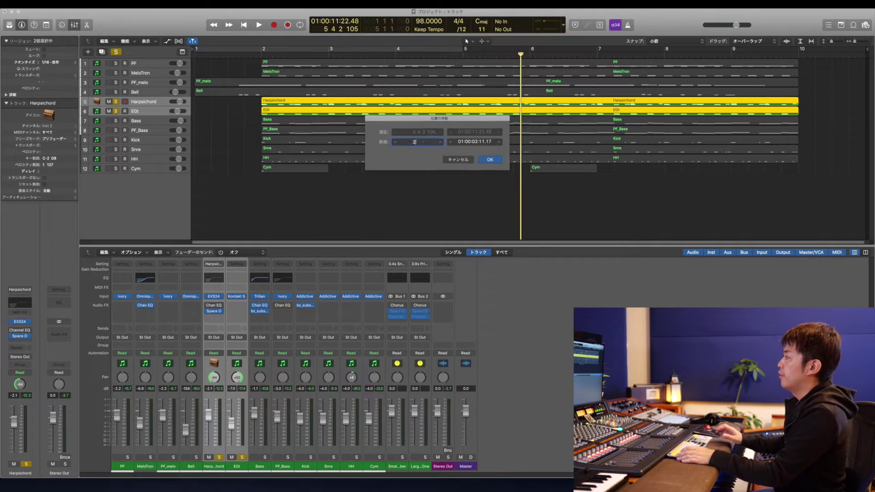
{"action": "key", "text": "Return"}
{"action": "key", "text": "space"}
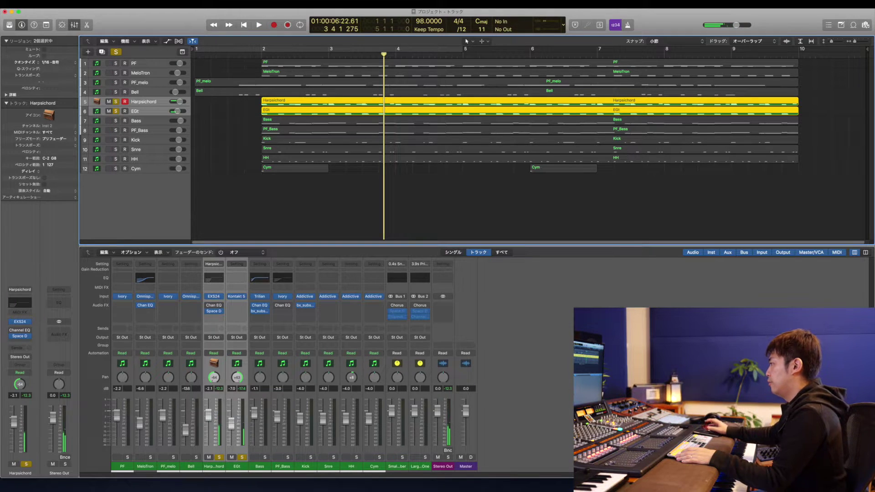
Enable Harpsichord's bypassed Channel EQ and place its window clear of the track list.
{"action": "left_click", "coordinate": [208, 306]}
{"action": "left_click", "coordinate": [214, 307]}
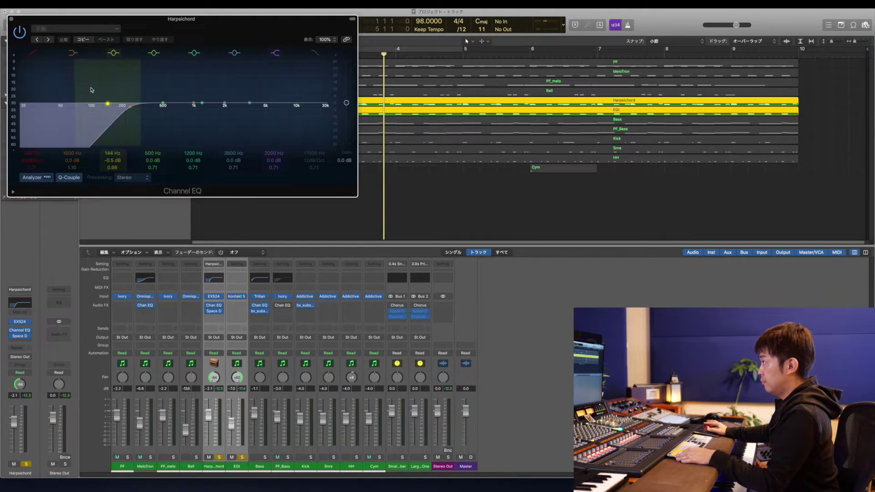
{"action": "left_click_drag", "start_coordinate": [115, 17], "coordinate": [496, 215]}
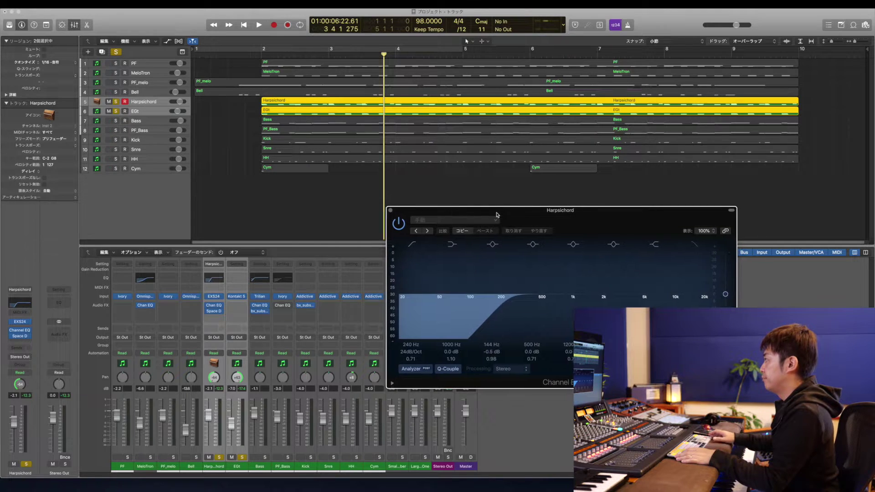
Play the Harpsichord and EGt pair from bar 2, clear the solos, and replay the full mix from bar 2.
{"action": "key", "text": "slash"}
{"action": "type", "text": "2"}
{"action": "key", "text": "Return"}
{"action": "key", "text": "space"}
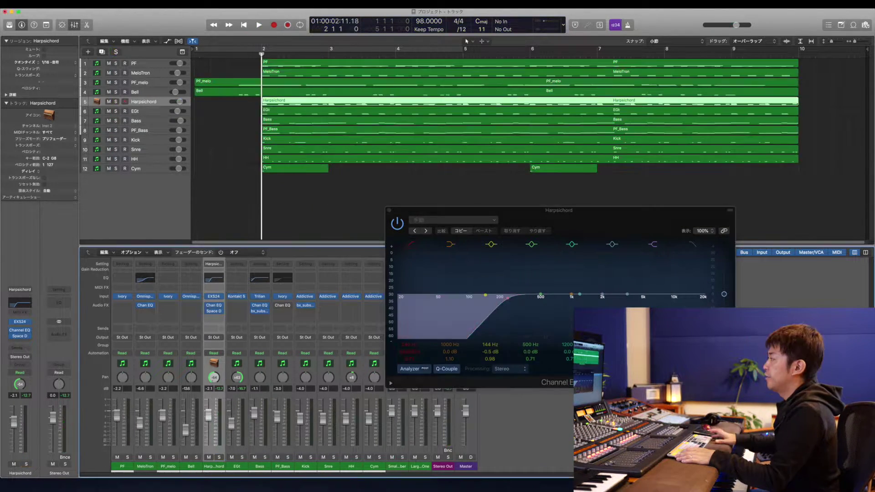
{"action": "key", "text": "space"}
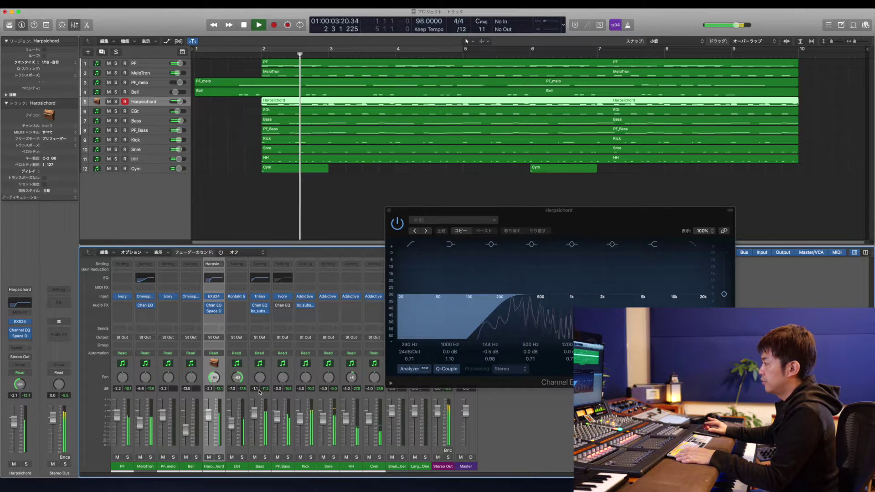
Solo Harpsichord, set its EQ low cut to 255 Hz while comparing against bypass, and clear the solo.
{"action": "left_click", "coordinate": [219, 458]}
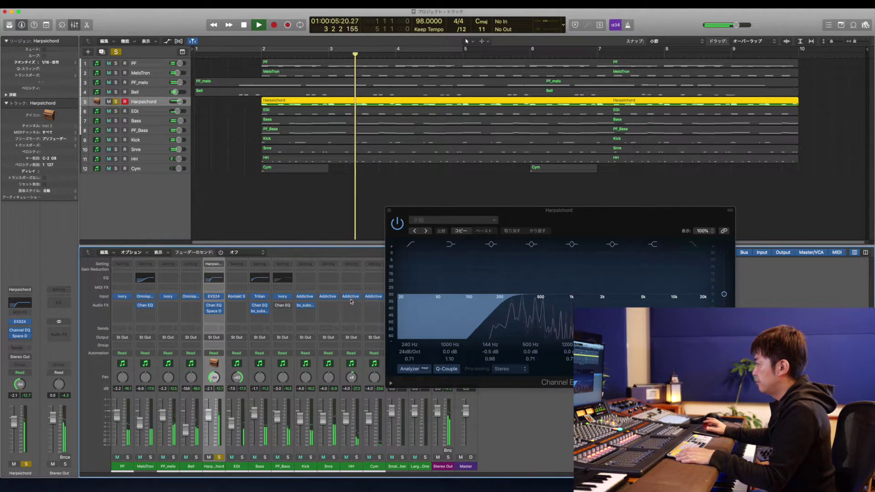
{"action": "left_click_drag", "start_coordinate": [504, 316], "coordinate": [508, 312]}
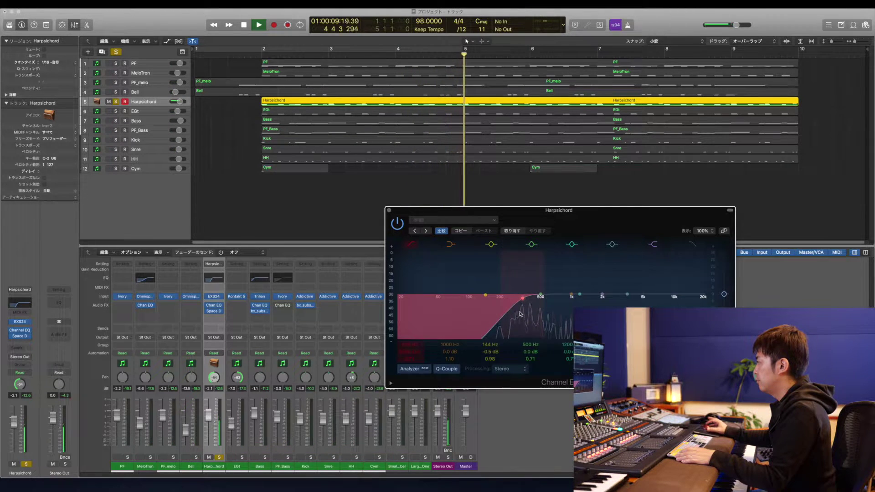
{"action": "left_click", "coordinate": [401, 225]}
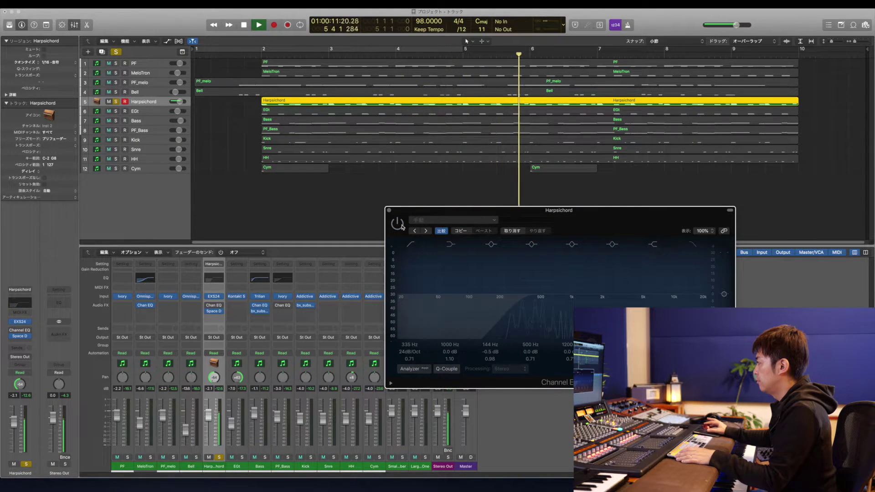
{"action": "left_click", "coordinate": [401, 226]}
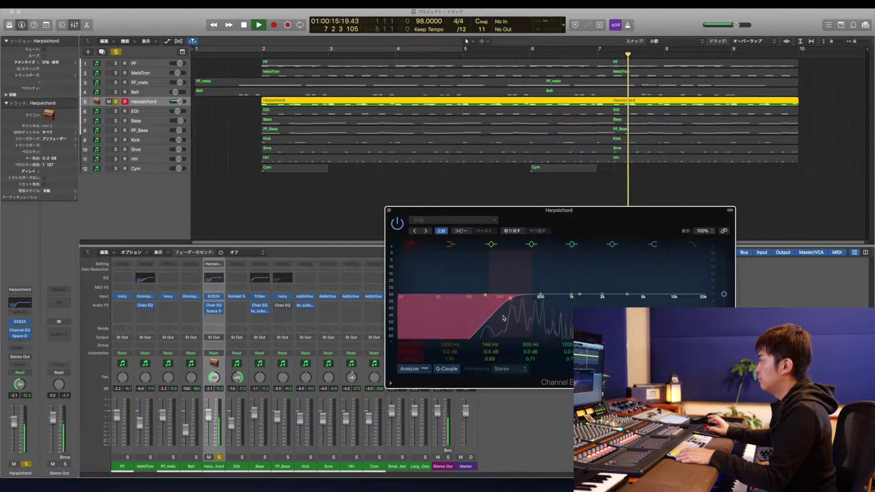
{"action": "left_click", "coordinate": [116, 102]}
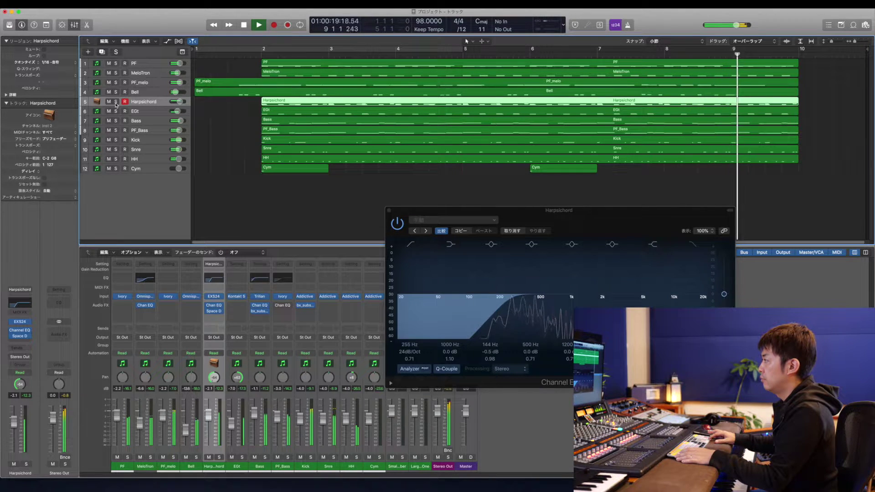
{"action": "key", "text": "space"}
Solo EGt, play it alone from bar 2, and close the Harpsichord EQ window.
{"action": "left_click", "coordinate": [138, 113]}
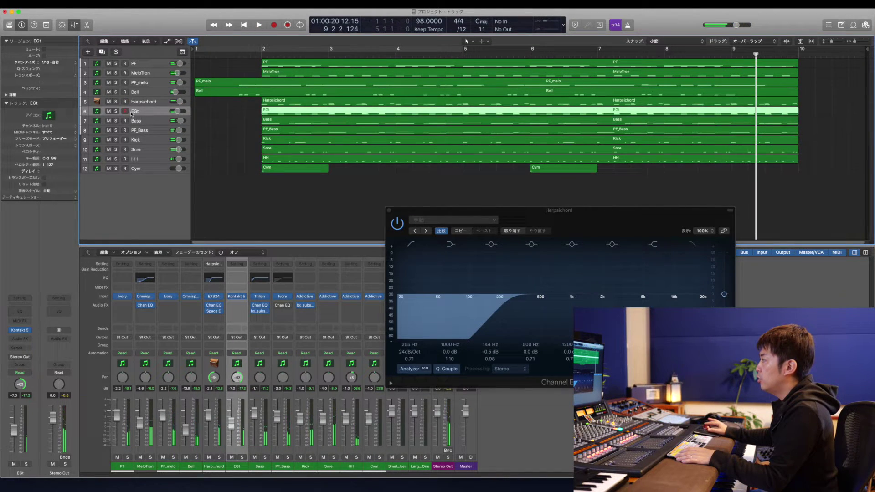
{"action": "left_click", "coordinate": [116, 111]}
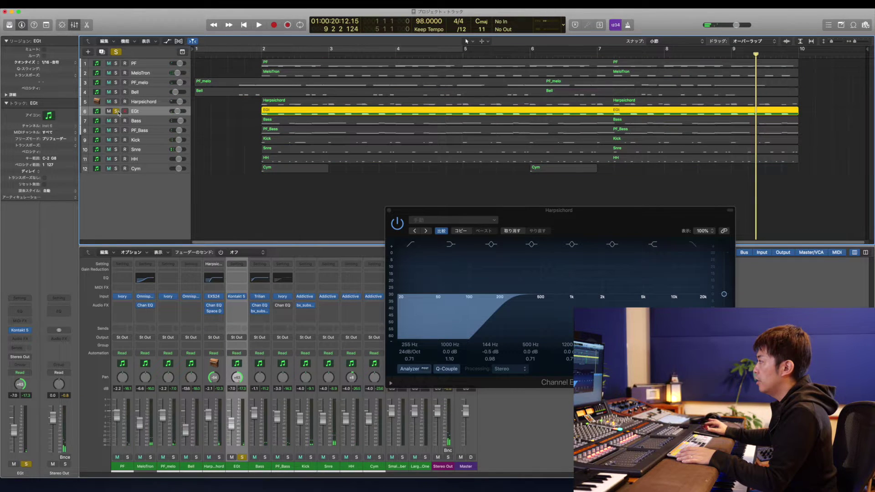
{"action": "key", "text": "space"}
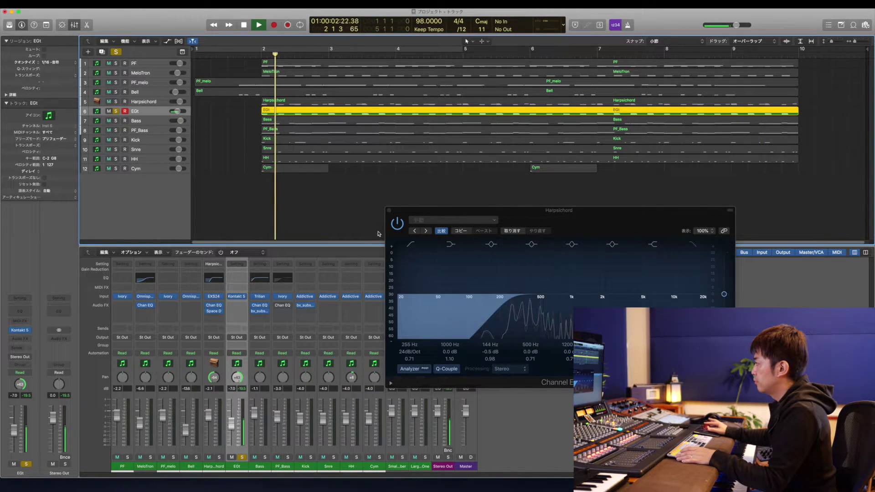
{"action": "left_click", "coordinate": [388, 211]}
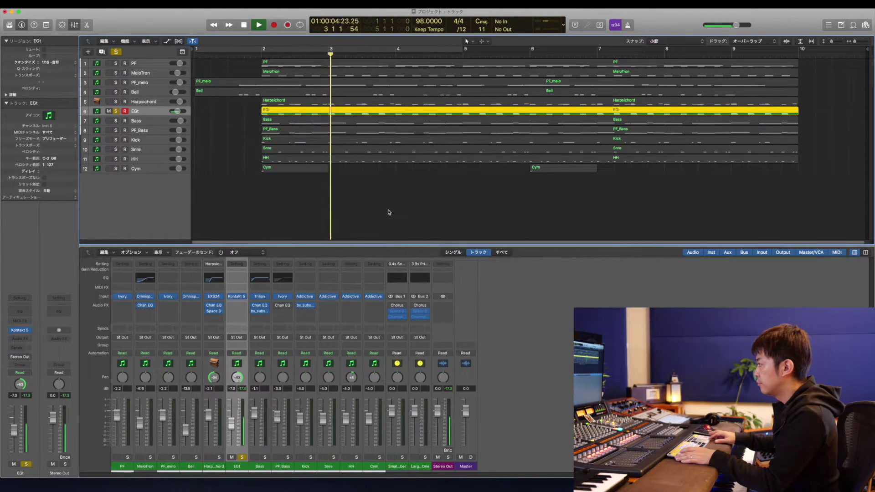
{"action": "key", "text": "space"}
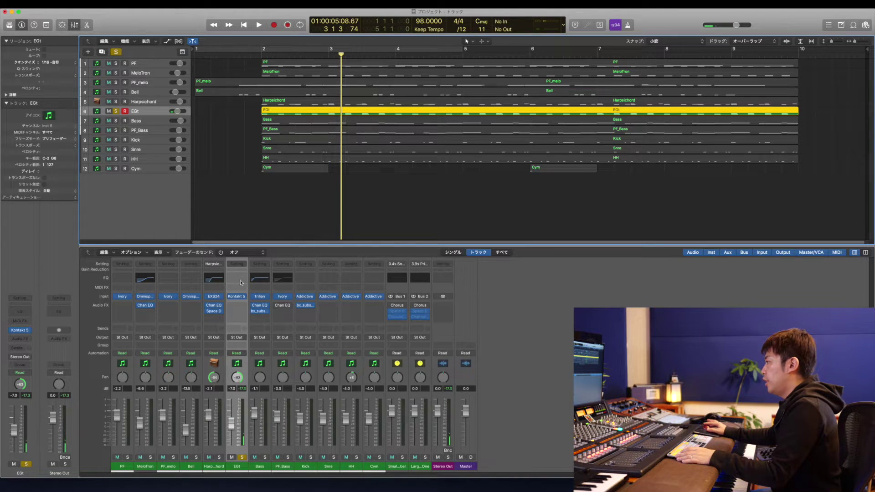
Insert the Plugin Alliance bx_saturator V2 effect on the EGt channel and move its window over the middle of the project.
{"action": "left_click", "coordinate": [242, 308]}
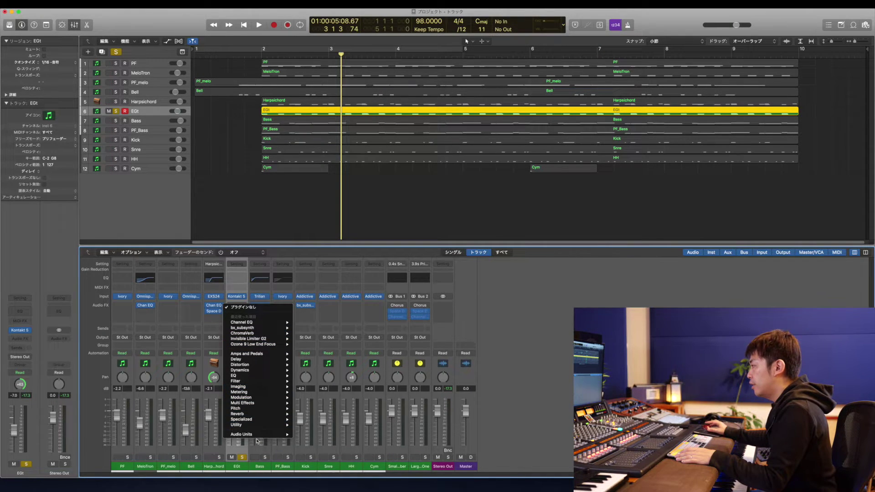
{"action": "mouse_move", "coordinate": [257, 436]}
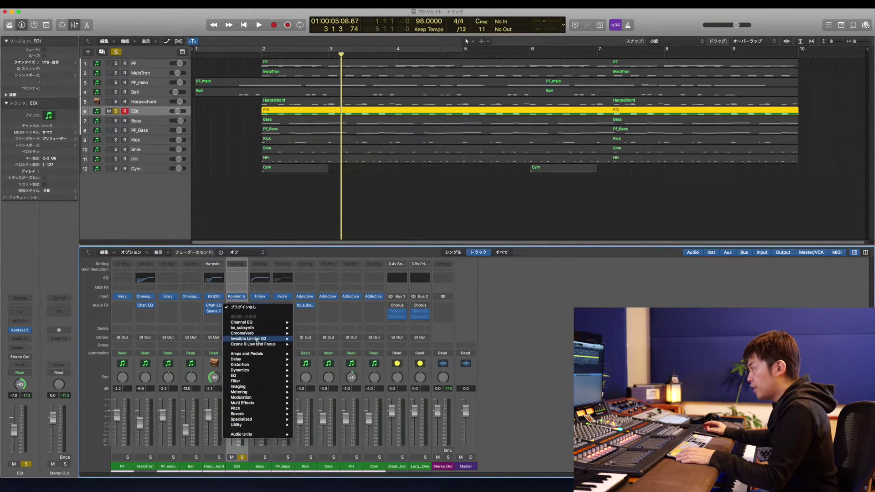
{"action": "mouse_move", "coordinate": [335, 468]}
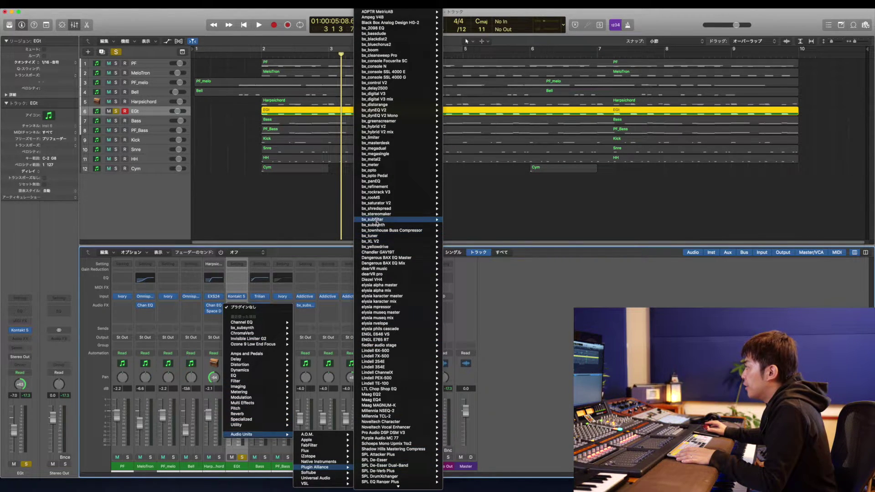
{"action": "mouse_move", "coordinate": [397, 211]}
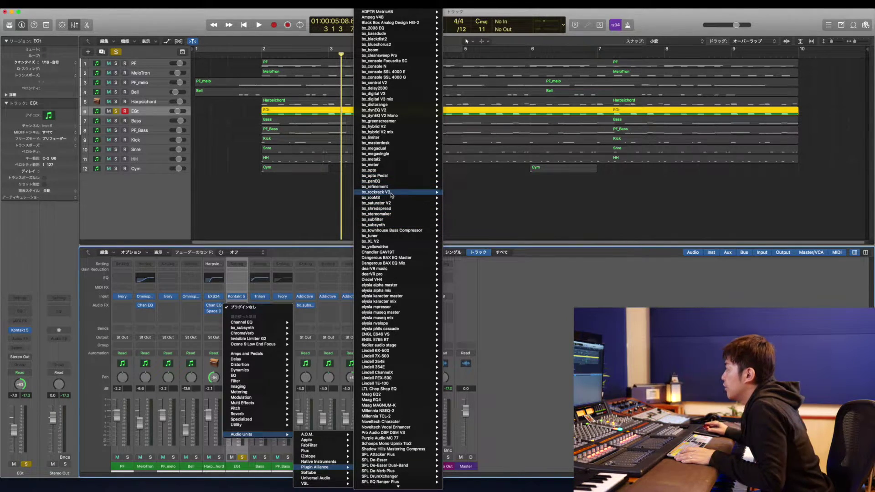
{"action": "left_click", "coordinate": [465, 203]}
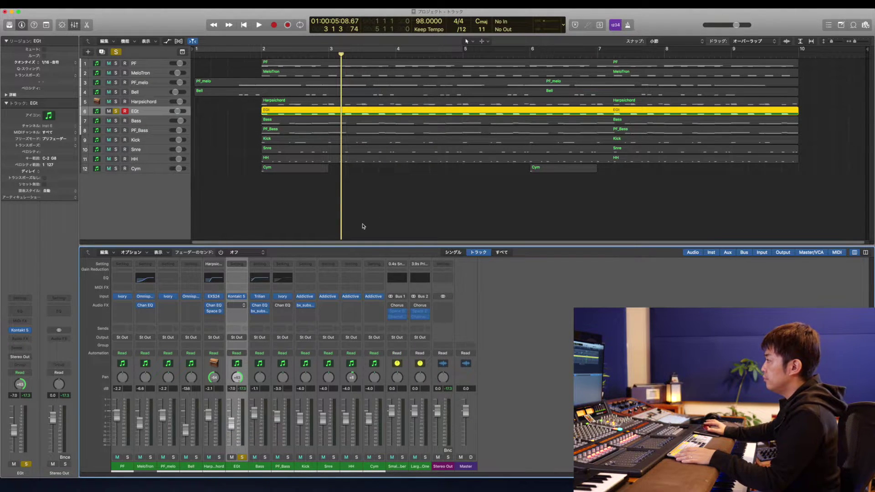
{"action": "left_click_drag", "start_coordinate": [105, 22], "coordinate": [487, 124]}
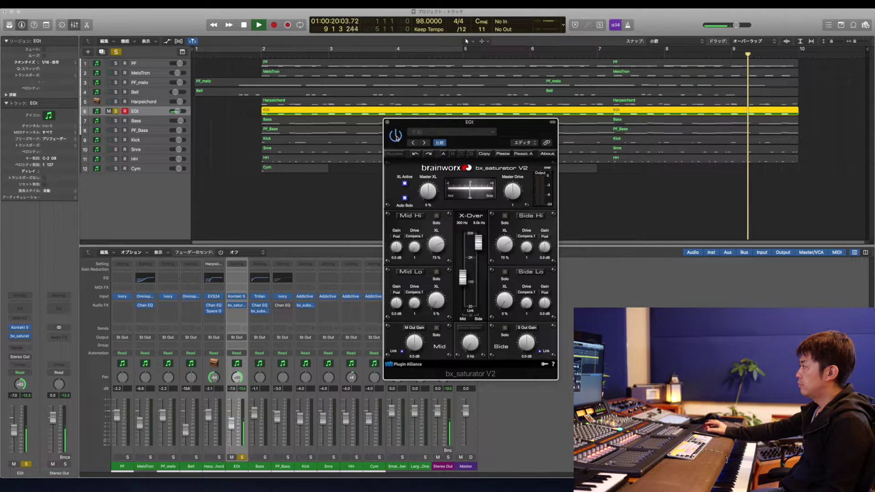
Stop playback, return the playhead to bar 2, and close EGt's bx_saturator V2 window.
{"action": "key", "text": "space"}
{"action": "left_click", "coordinate": [386, 122]}
{"action": "key", "text": "slash"}
{"action": "type", "text": "2"}
{"action": "key", "text": "Return"}
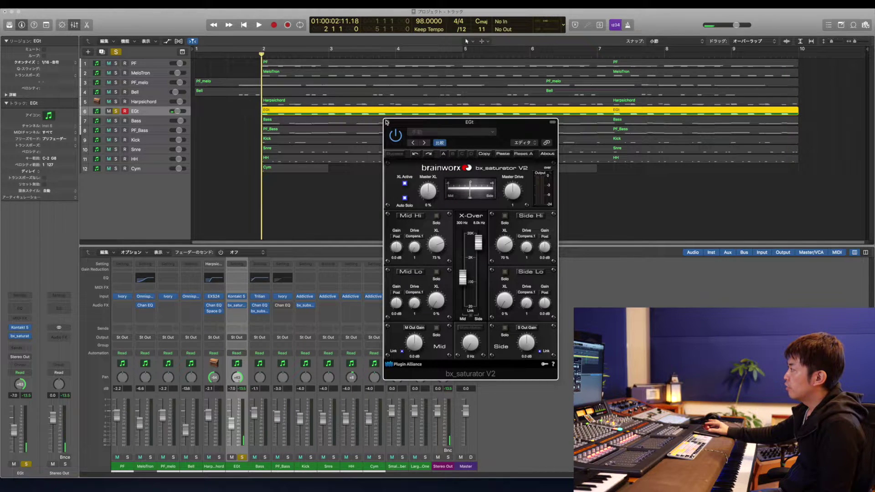
{"action": "left_click", "coordinate": [387, 122]}
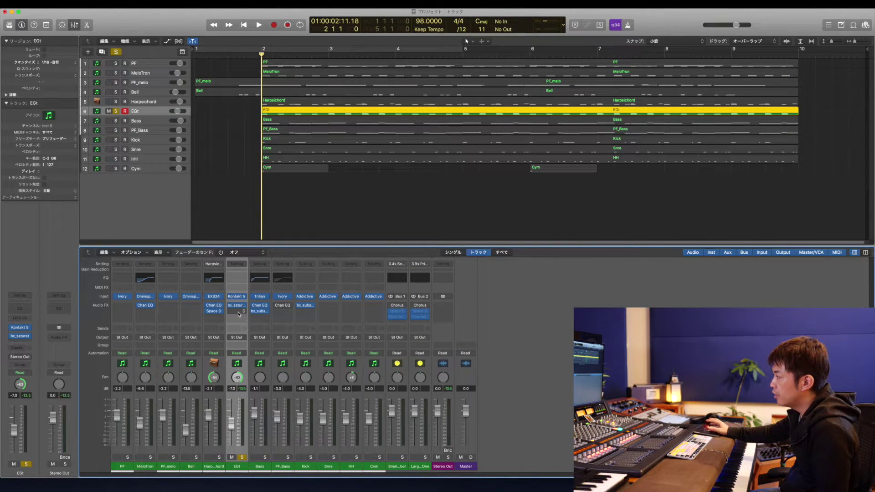
Add a Channel EQ after the saturator on EGt, disable its low cut, and set its low shelf to -21 dB at about 168 Hz.
{"action": "left_click", "coordinate": [238, 314]}
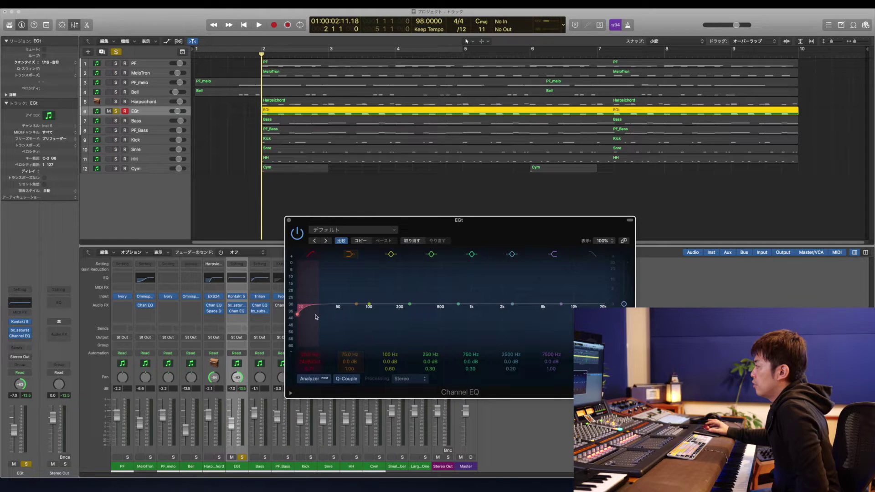
{"action": "left_click", "coordinate": [312, 255]}
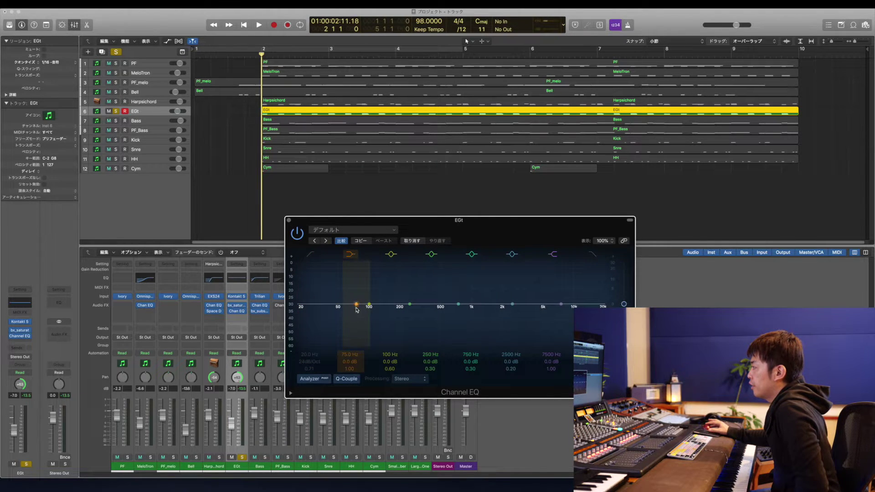
{"action": "left_click_drag", "start_coordinate": [357, 306], "coordinate": [386, 318]}
{"action": "key", "text": "space"}
{"action": "left_click_drag", "start_coordinate": [383, 323], "coordinate": [393, 345]}
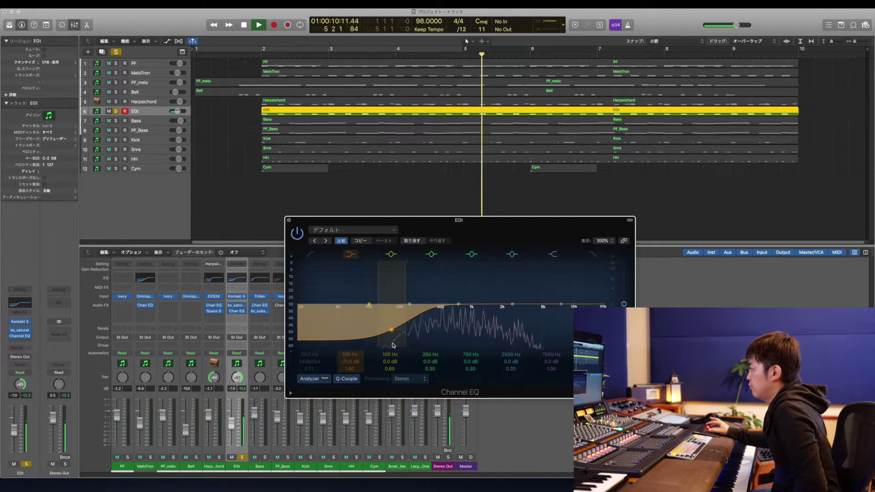
Compare EGt's Channel EQ against bypass during playback, shifting its window aside and leaving the EQ enabled.
{"action": "left_click", "coordinate": [297, 237]}
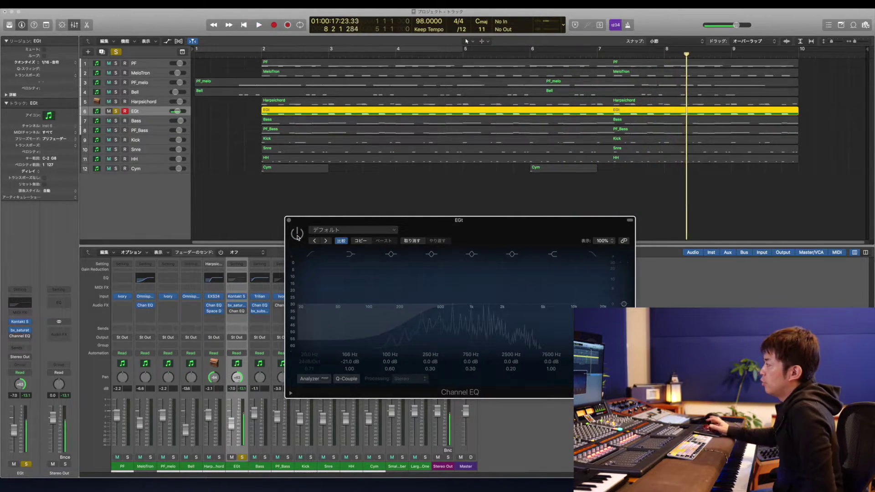
{"action": "left_click_drag", "start_coordinate": [331, 225], "coordinate": [272, 230]}
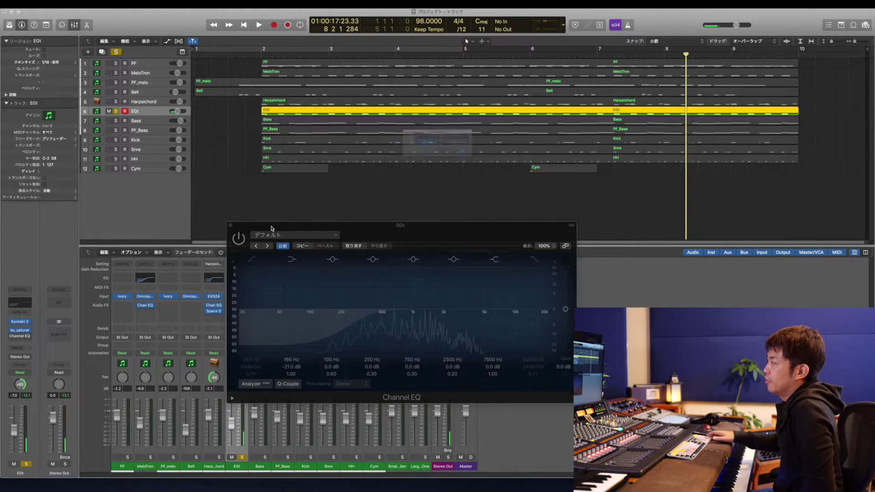
{"action": "left_click", "coordinate": [241, 239]}
{"action": "left_click", "coordinate": [240, 240]}
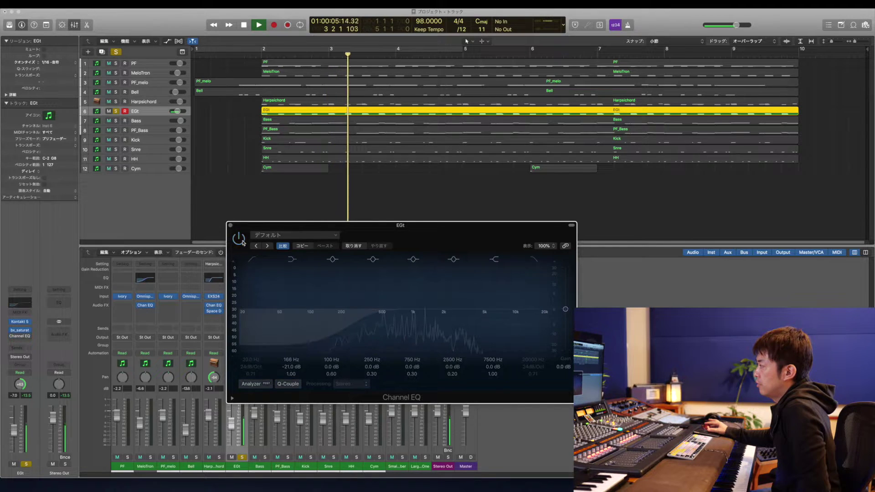
{"action": "left_click", "coordinate": [240, 240]}
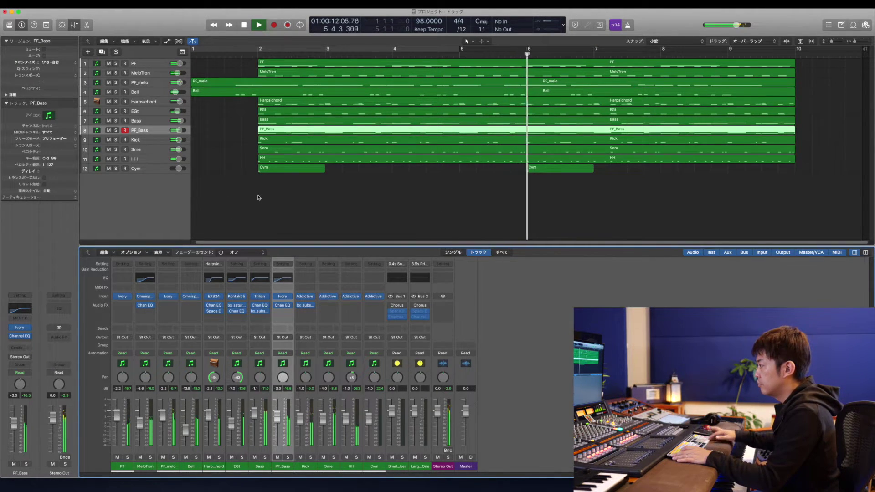
Solo the PF_melo and Bell tracks and play the pair together.
{"action": "left_click", "coordinate": [167, 69]}
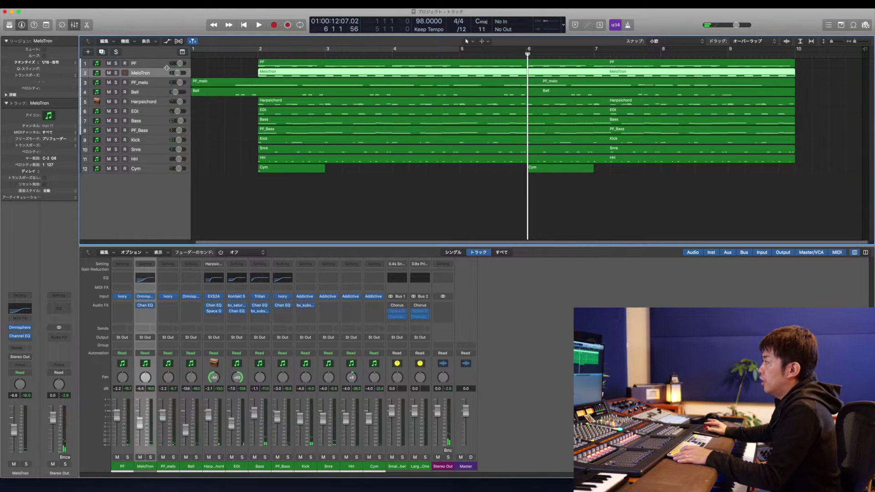
{"action": "left_click", "coordinate": [147, 83]}
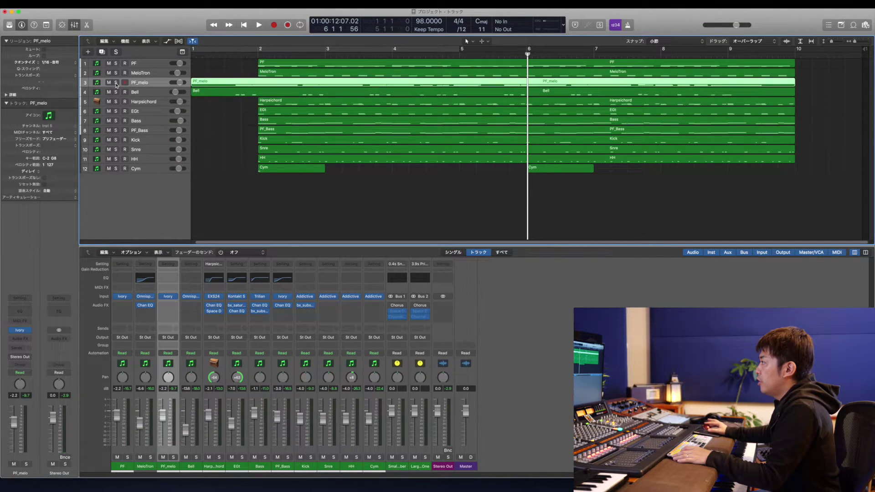
{"action": "left_click", "coordinate": [117, 83]}
{"action": "left_click", "coordinate": [116, 92]}
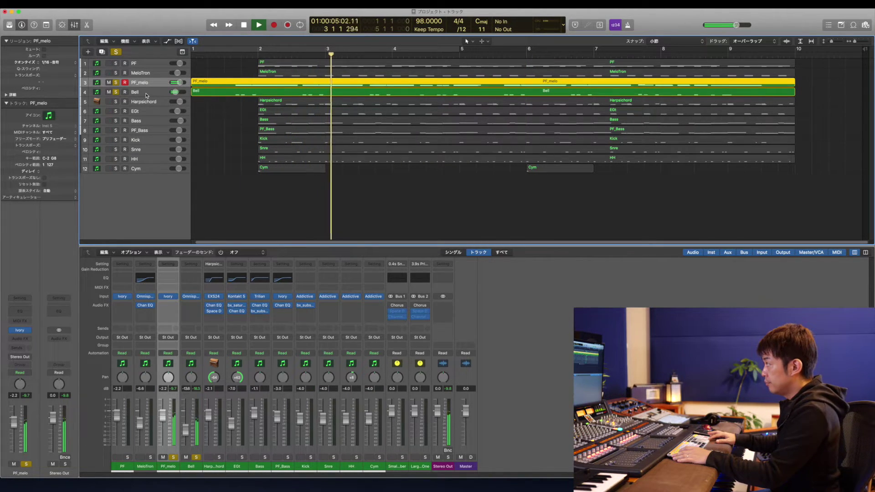
{"action": "key", "text": "space"}
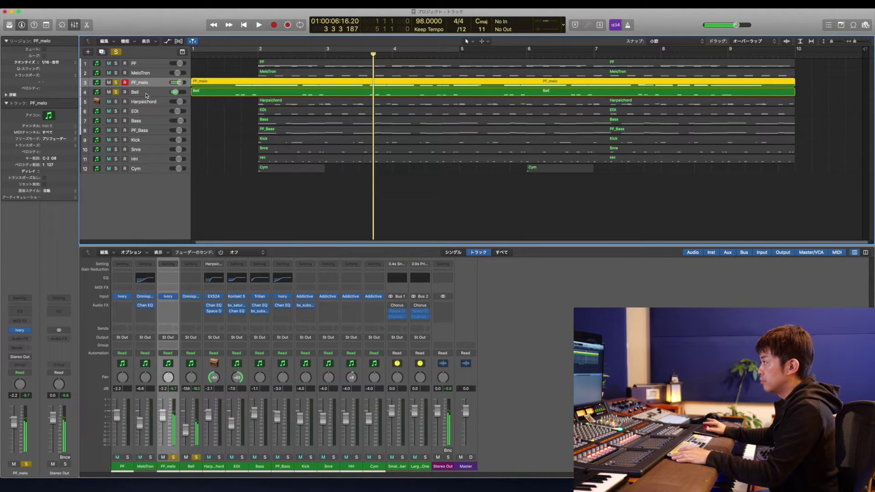
Remove PF_melo from the solo, select Bell, and play Bell alone from bar 1.
{"action": "left_click", "coordinate": [117, 82]}
{"action": "left_click", "coordinate": [135, 92]}
{"action": "key", "text": "slash"}
{"action": "type", "text": "2"}
{"action": "key", "text": "Return"}
{"action": "key", "text": "slash"}
{"action": "type", "text": "1"}
{"action": "key", "text": "Return"}
{"action": "key", "text": "space"}
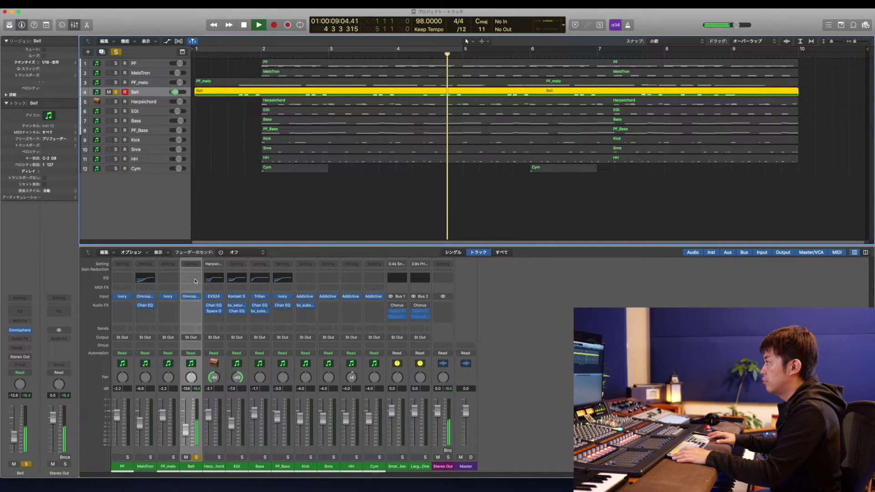
{"action": "key", "text": "space"}
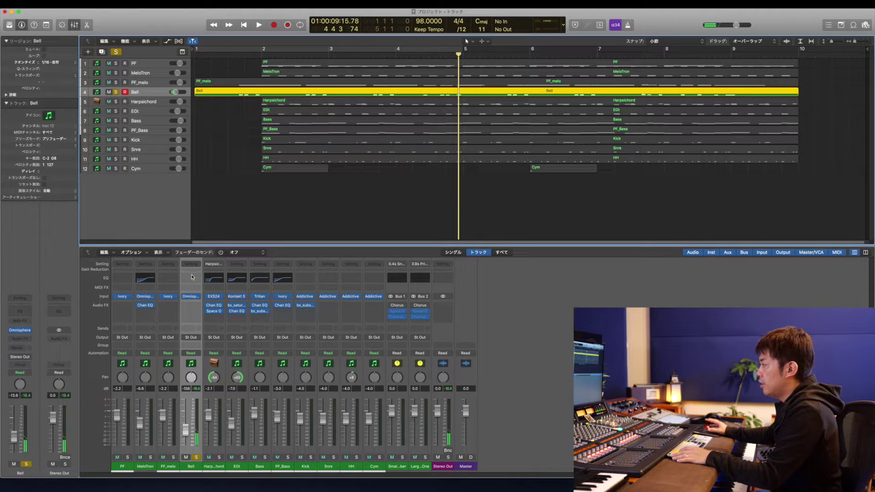
Add a Channel EQ to Bell and set its low shelf to -24 dB at 830 Hz while comparing against bypass.
{"action": "left_click", "coordinate": [191, 276]}
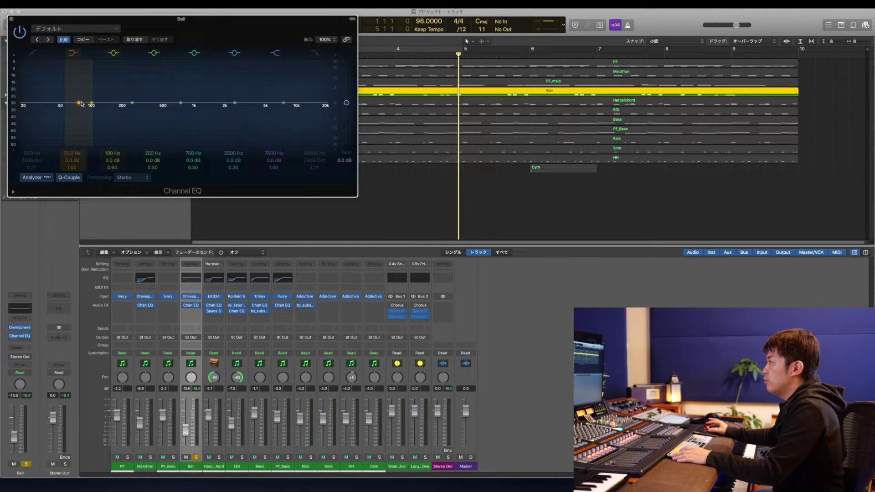
{"action": "left_click_drag", "start_coordinate": [79, 104], "coordinate": [192, 131]}
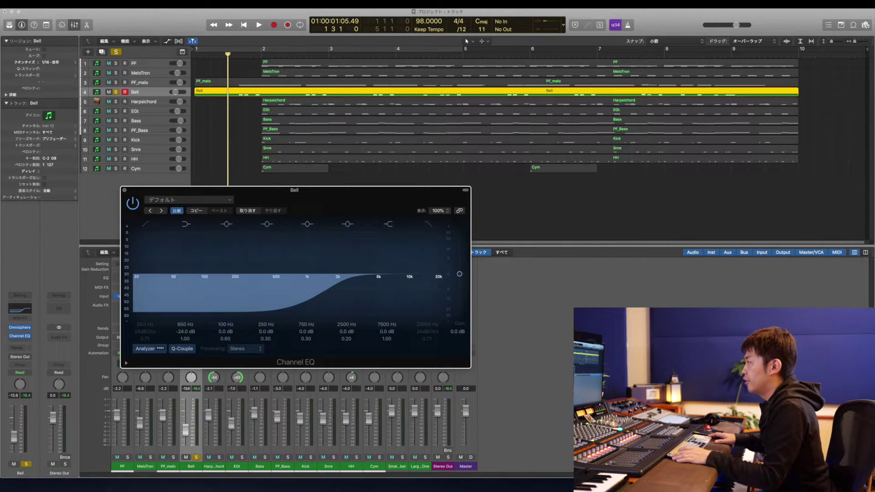
{"action": "key", "text": "space"}
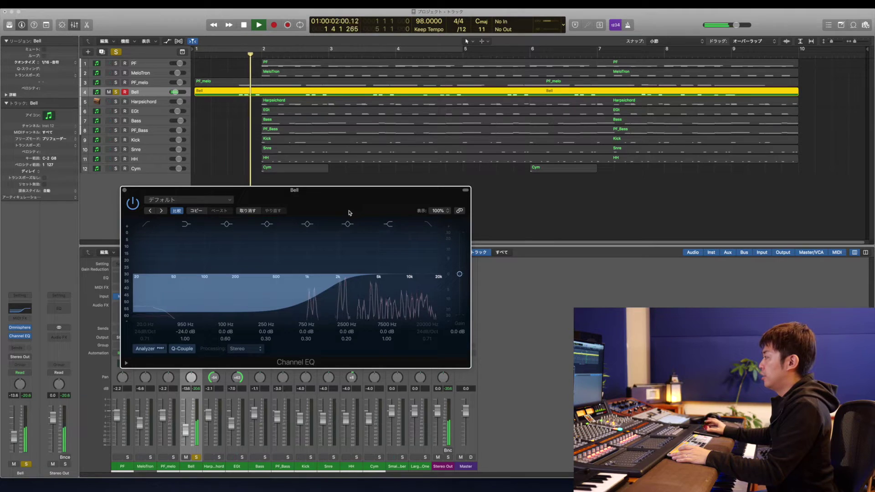
{"action": "left_click", "coordinate": [132, 203]}
{"action": "left_click", "coordinate": [132, 203]}
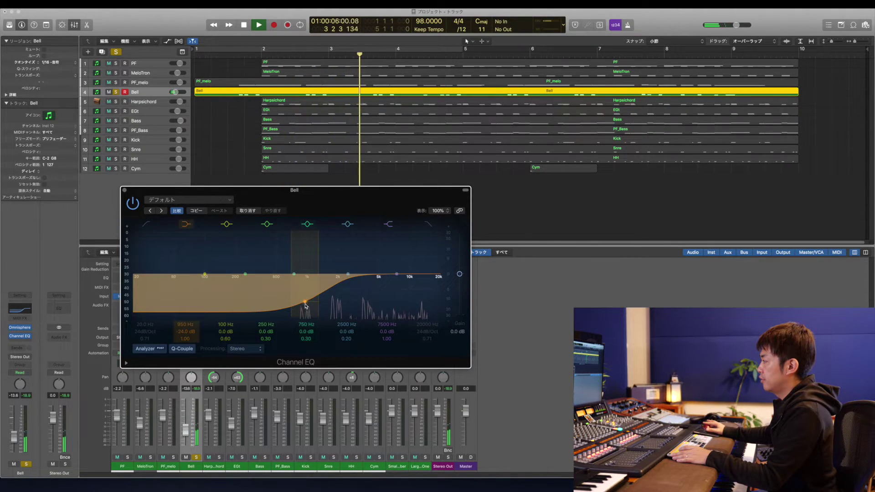
{"action": "left_click_drag", "start_coordinate": [303, 304], "coordinate": [299, 305]}
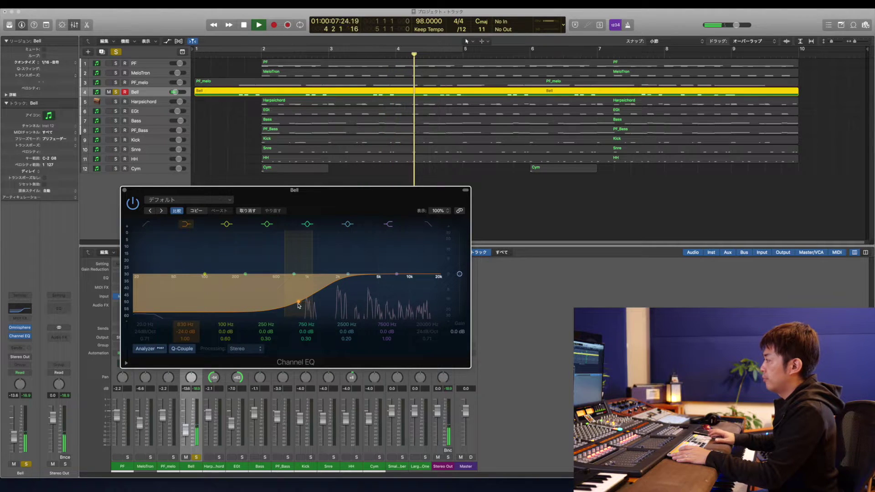
{"action": "key", "text": "space"}
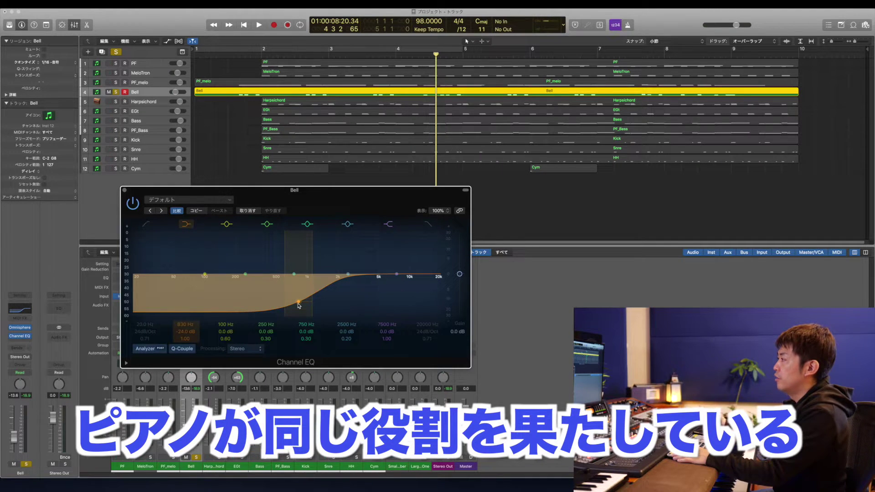
Solo PF_melo alongside Bell, play the pair from position 1.3, and set Bell's EQ low shelf to 900 Hz.
{"action": "left_click", "coordinate": [116, 83]}
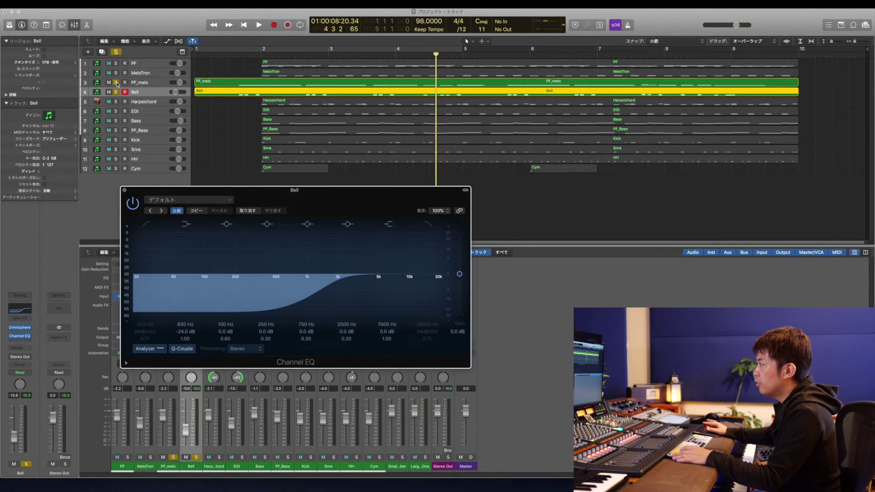
{"action": "key", "text": "slash"}
{"action": "type", "text": "1.3"}
{"action": "key", "text": "Return"}
{"action": "key", "text": "space"}
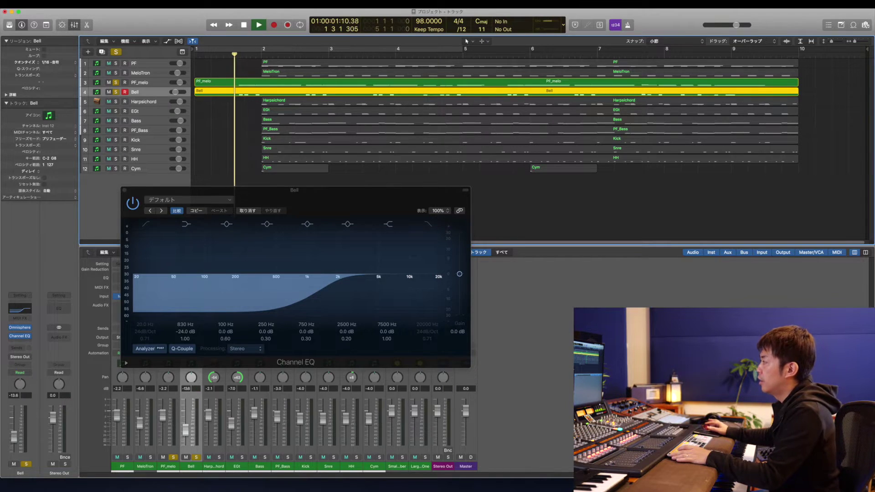
{"action": "left_click_drag", "start_coordinate": [299, 304], "coordinate": [303, 304]}
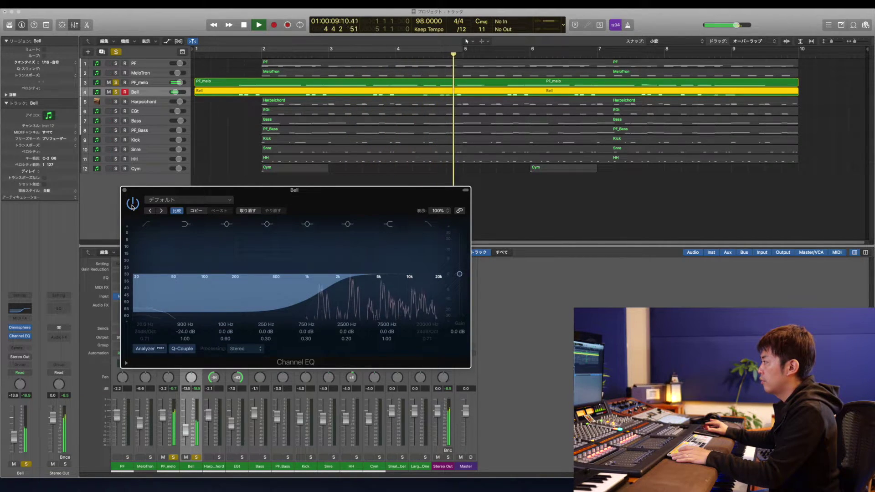
Toggle Bell's Channel EQ to compare it within the pair, leave it bypassed, stop playback, and move its window up.
{"action": "left_click", "coordinate": [133, 207]}
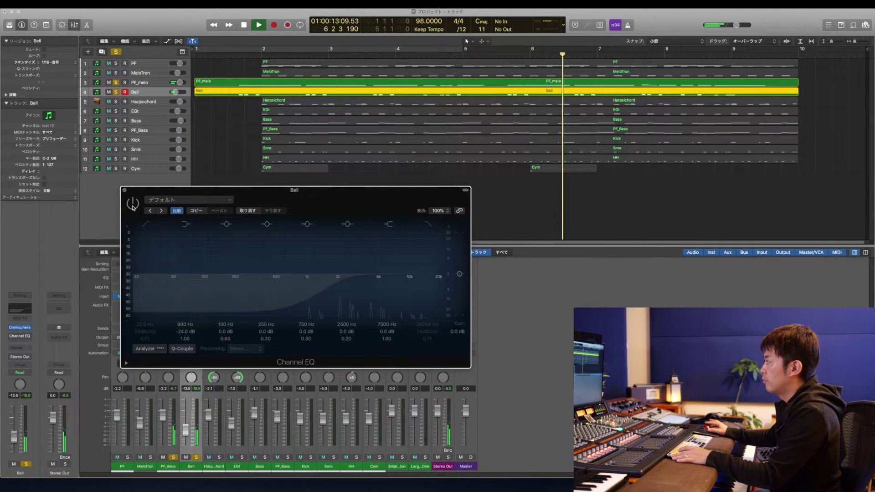
{"action": "left_click", "coordinate": [133, 207]}
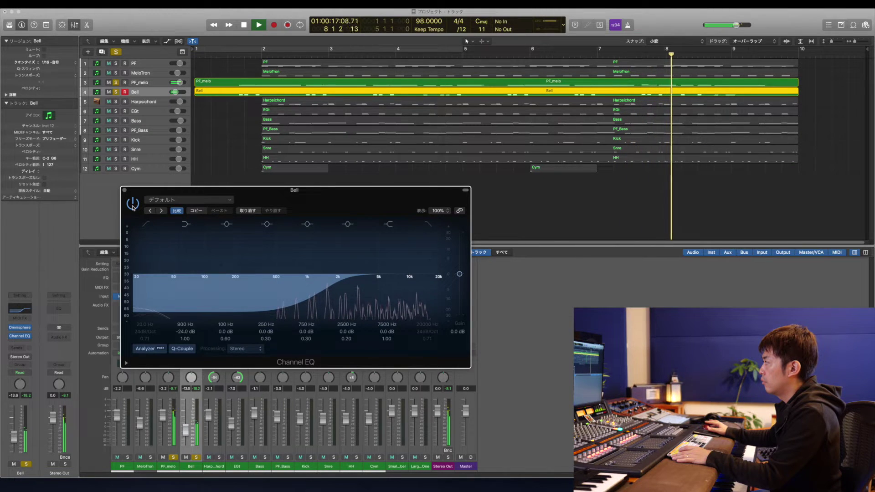
{"action": "left_click", "coordinate": [133, 207]}
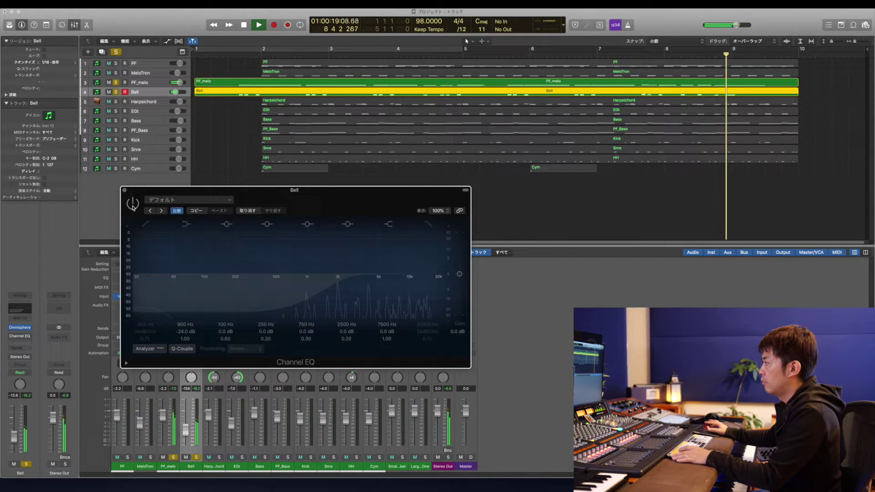
{"action": "key", "text": "space"}
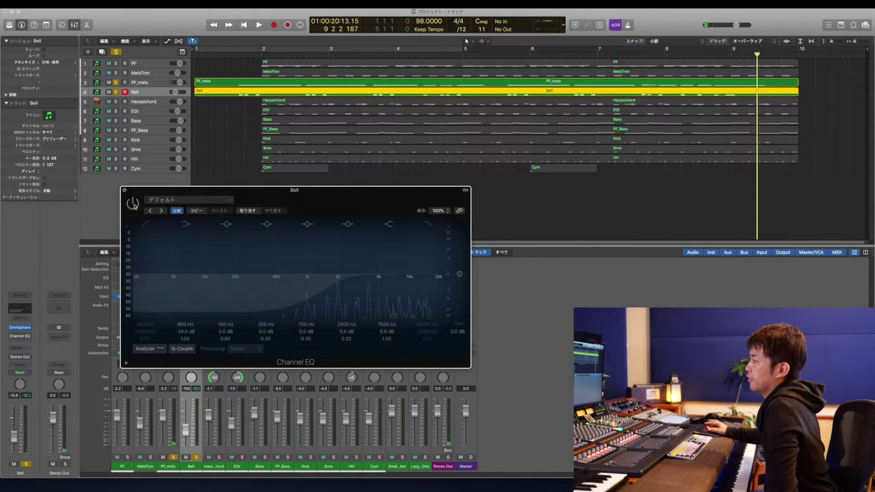
{"action": "left_click_drag", "start_coordinate": [162, 193], "coordinate": [190, 169]}
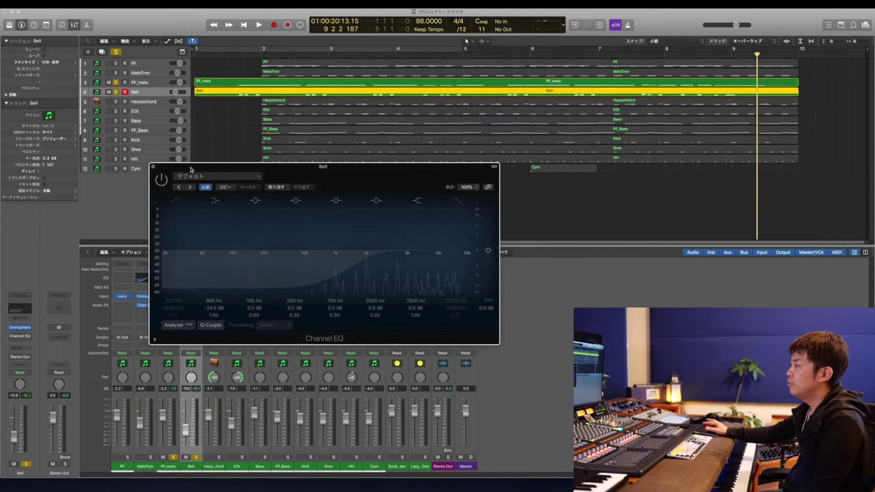
Re-enable Bell's Channel EQ, play it together with PF_melo, stop playback, and close the EQ window.
{"action": "left_click", "coordinate": [162, 180]}
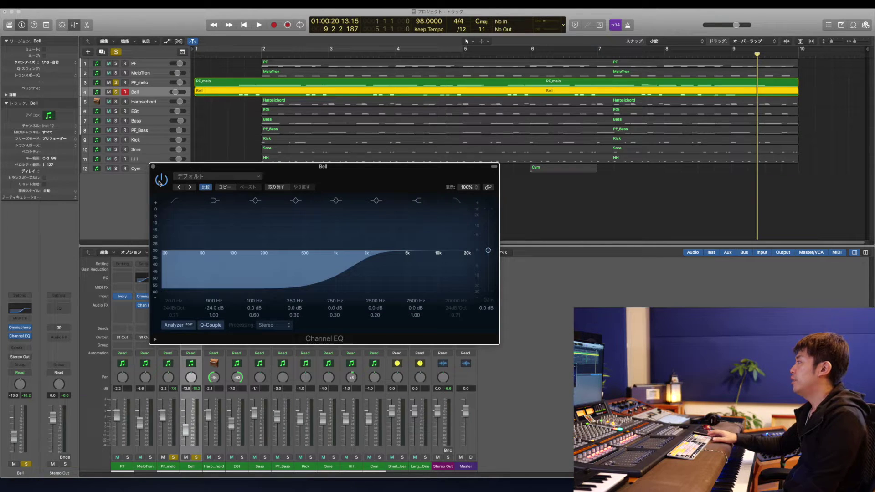
{"action": "key", "text": "Return"}
{"action": "key", "text": "space"}
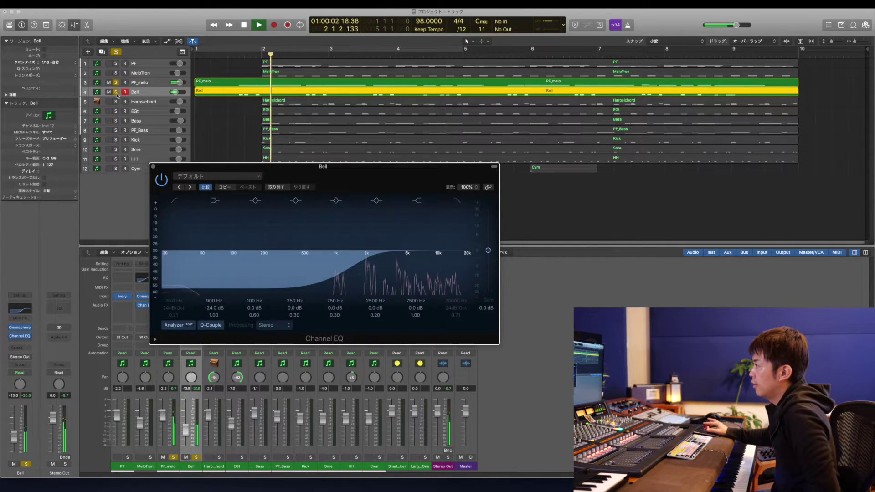
{"action": "key", "text": "space"}
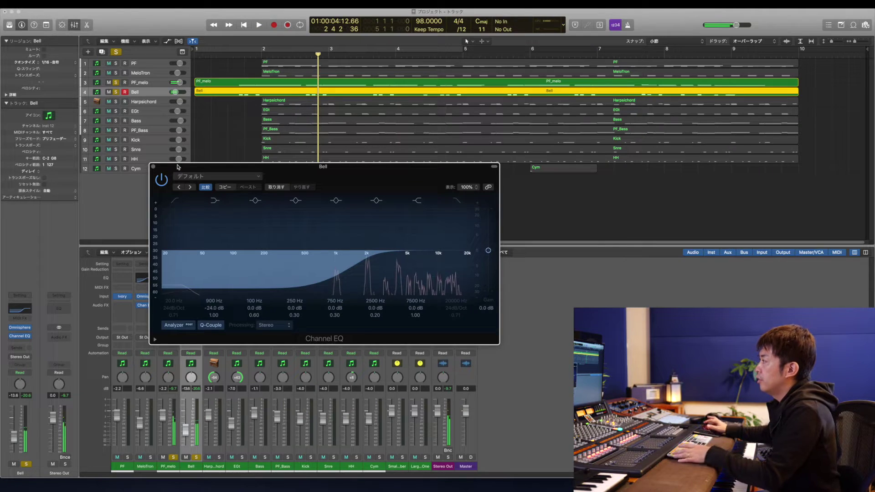
{"action": "left_click", "coordinate": [153, 167]}
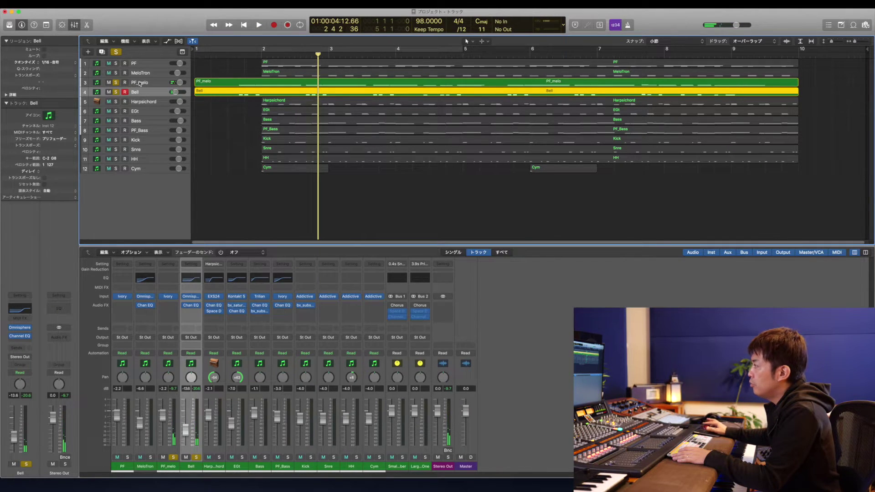
Add a Channel EQ to PF_melo, move its window below the tracks, and remove Bell from the solo during playback.
{"action": "left_click", "coordinate": [140, 83]}
{"action": "left_click", "coordinate": [173, 279]}
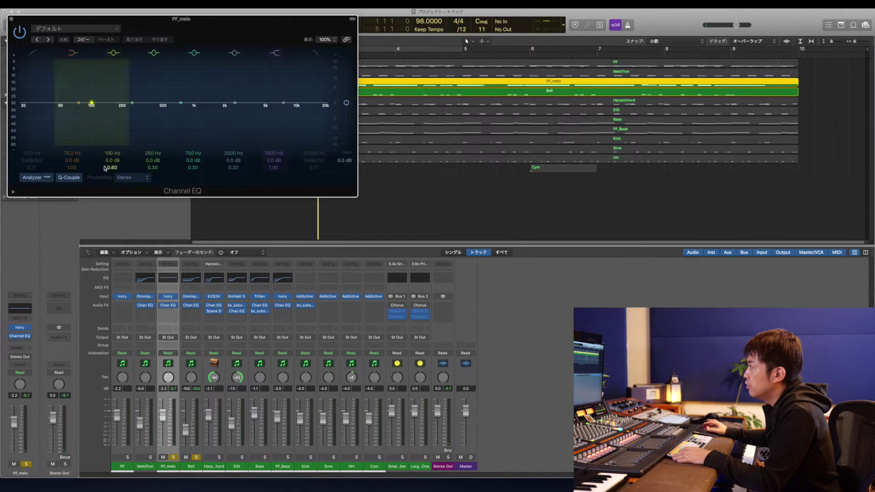
{"action": "key", "text": "space"}
{"action": "left_click_drag", "start_coordinate": [137, 21], "coordinate": [260, 166]}
{"action": "left_click", "coordinate": [116, 93]}
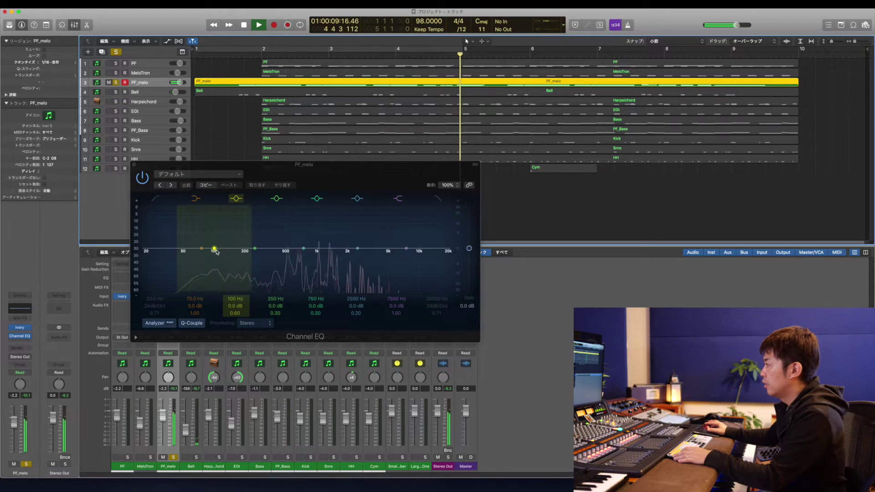
Switch off PF_melo's second EQ band, replay from position 1.3, and set the low shelf to -16 dB at 146 Hz.
{"action": "left_click_drag", "start_coordinate": [214, 249], "coordinate": [267, 281]}
{"action": "left_click", "coordinate": [236, 198]}
{"action": "key", "text": "space"}
{"action": "key", "text": "slash"}
{"action": "type", "text": "1 3 1 0"}
{"action": "key", "text": "Return"}
{"action": "key", "text": "space"}
{"action": "left_click_drag", "start_coordinate": [261, 272], "coordinate": [234, 275]}
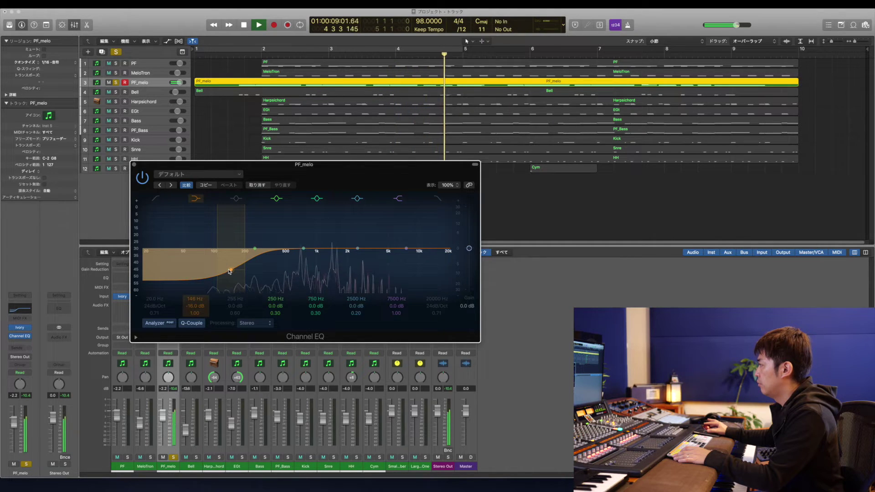
Compare PF_melo's Channel EQ against bypass, leave it enabled, and lower the low shelf frequency to 128 Hz.
{"action": "left_click", "coordinate": [143, 179]}
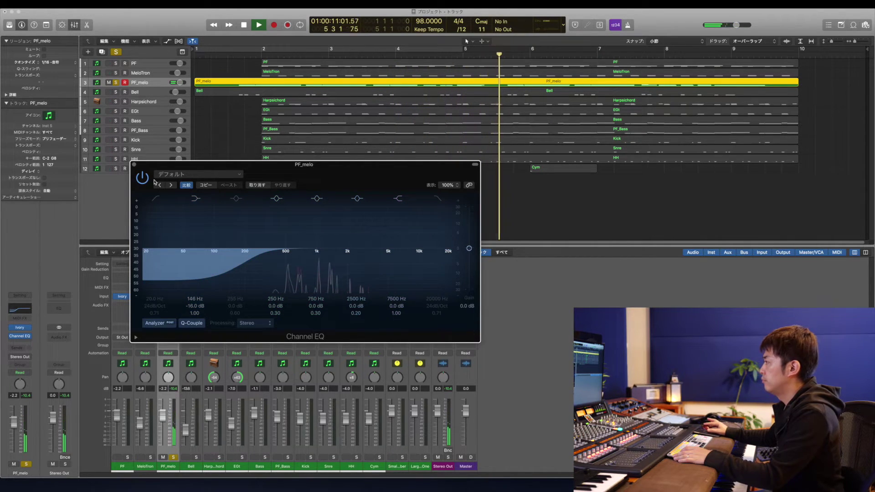
{"action": "left_click", "coordinate": [144, 181]}
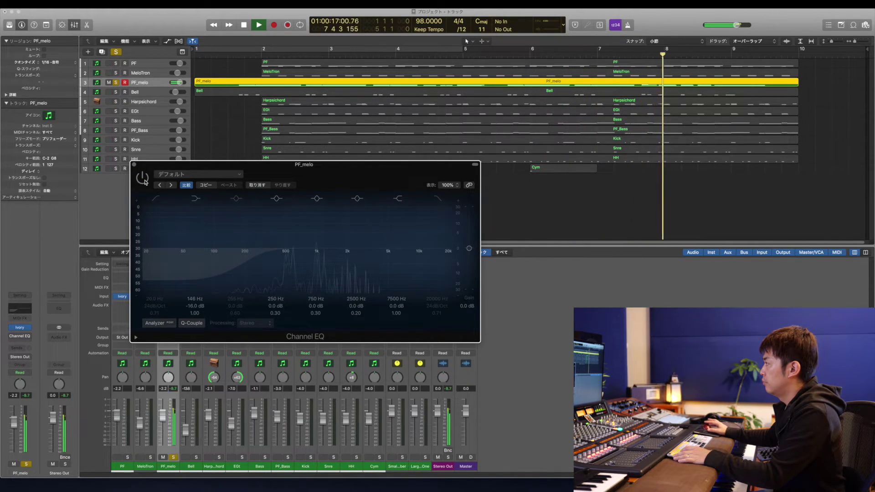
{"action": "left_click", "coordinate": [144, 181]}
{"action": "left_click_drag", "start_coordinate": [231, 273], "coordinate": [225, 273]}
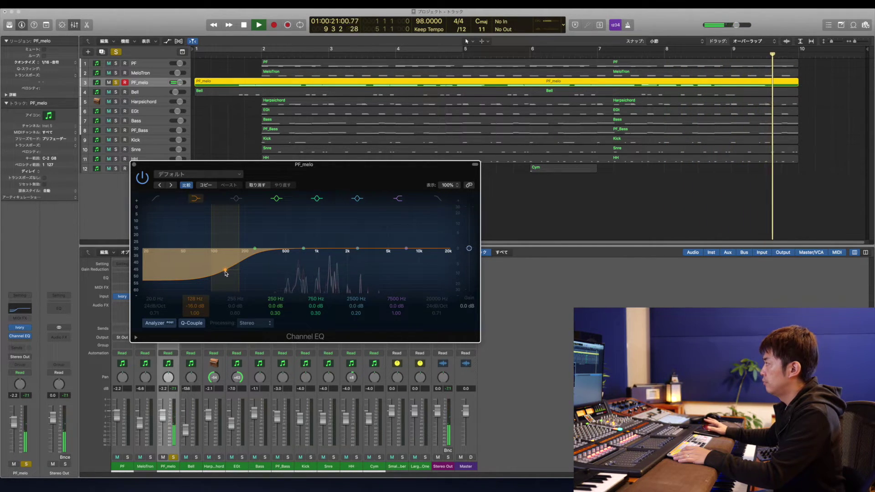
Replay PF_melo from position 1.3, toggle Bell's solo in and out to compare the layering, and stop playback.
{"action": "key", "text": "slash"}
{"action": "type", "text": "1.3"}
{"action": "key", "text": "Return"}
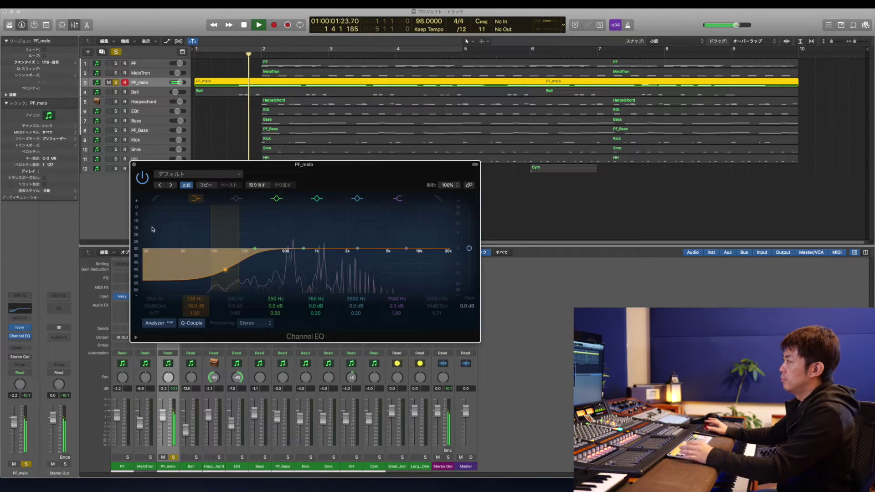
{"action": "left_click", "coordinate": [116, 92]}
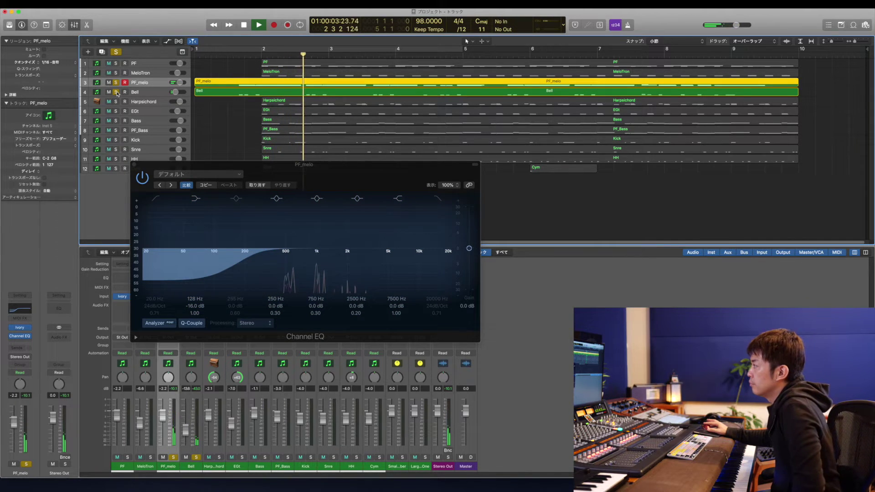
{"action": "left_click", "coordinate": [226, 272]}
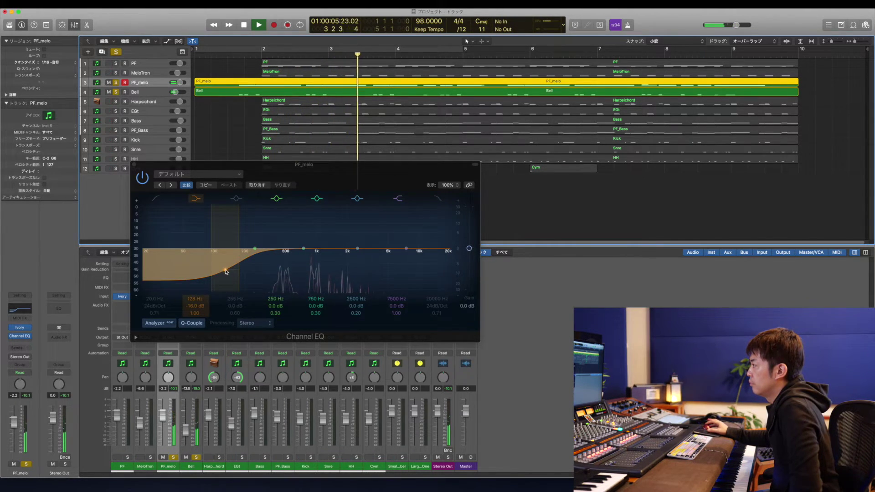
{"action": "left_click", "coordinate": [116, 92]}
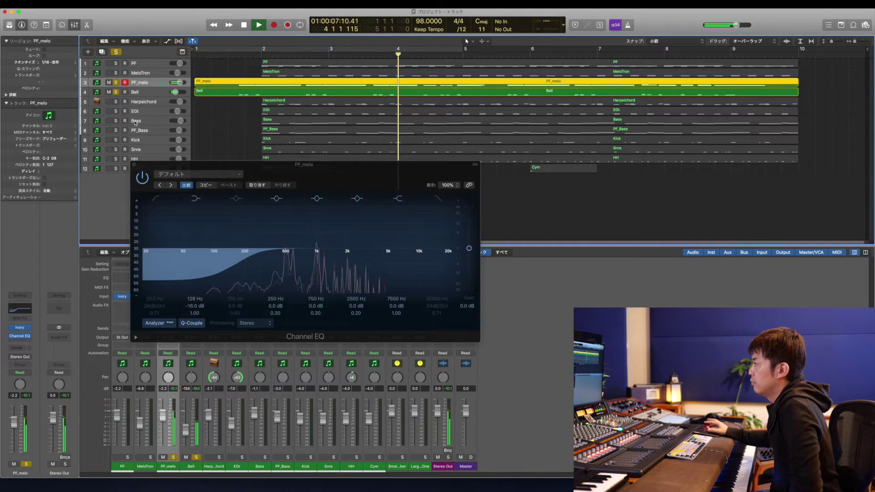
{"action": "left_click", "coordinate": [117, 92]}
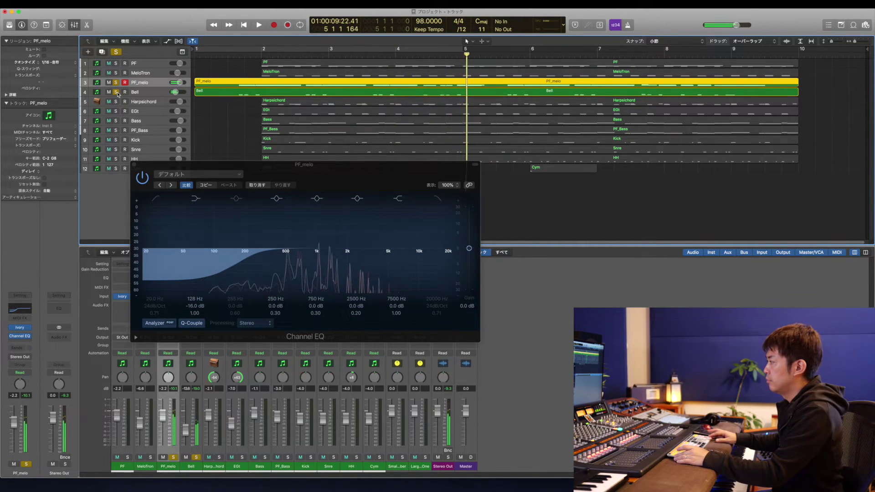
{"action": "left_click", "coordinate": [225, 271]}
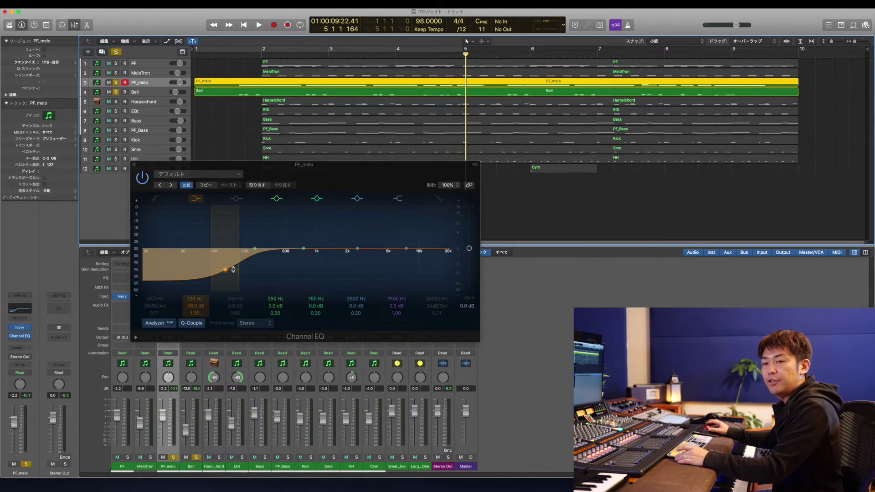
Clear the PF_melo and Bell solos, close PF_melo's Channel EQ window, and deselect the region.
{"action": "left_click", "coordinate": [137, 93]}
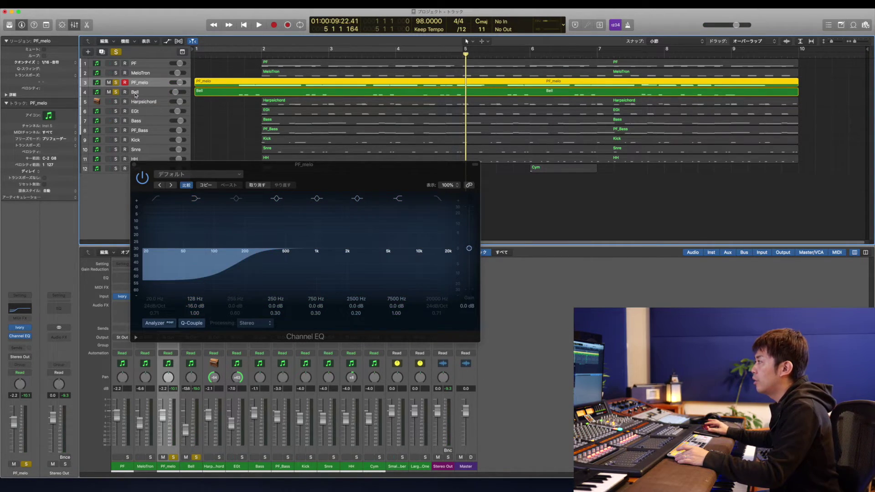
{"action": "left_click", "coordinate": [117, 84]}
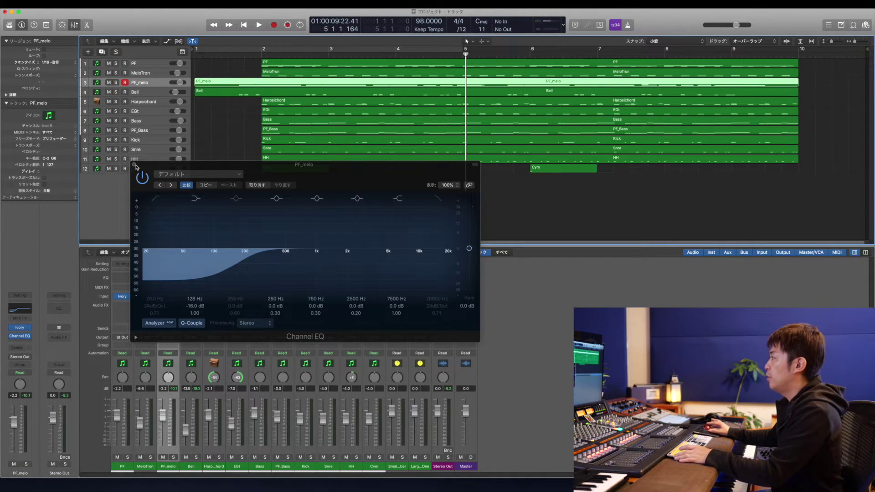
{"action": "left_click", "coordinate": [134, 165]}
{"action": "left_click", "coordinate": [237, 152]}
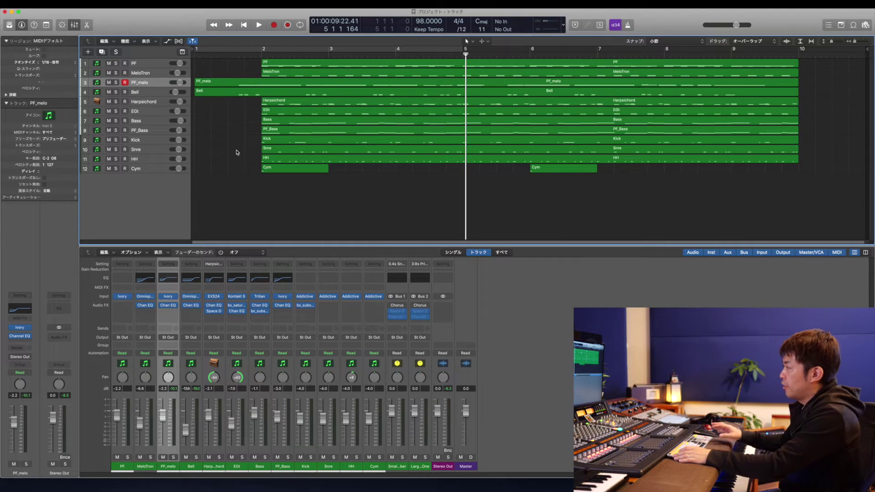
Play the full mix from position 1.3 and stop it in bar 2.
{"action": "key", "text": "slash"}
{"action": "key", "text": "Return"}
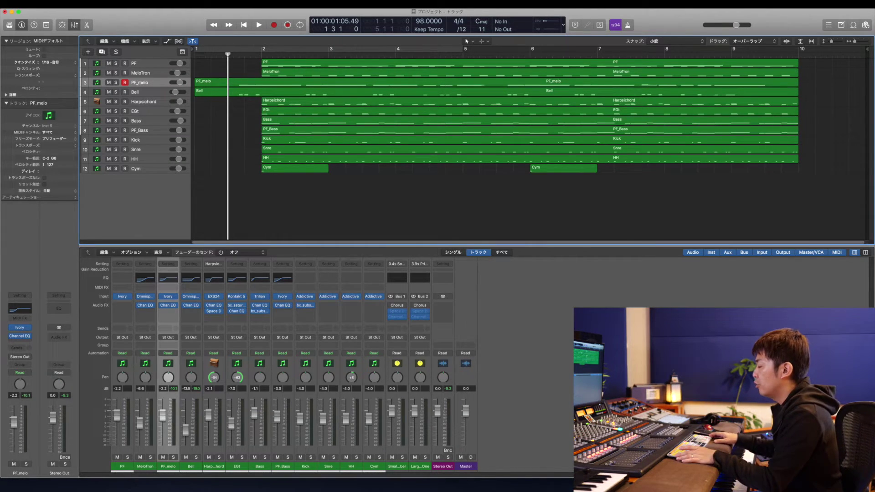
{"action": "key", "text": "space"}
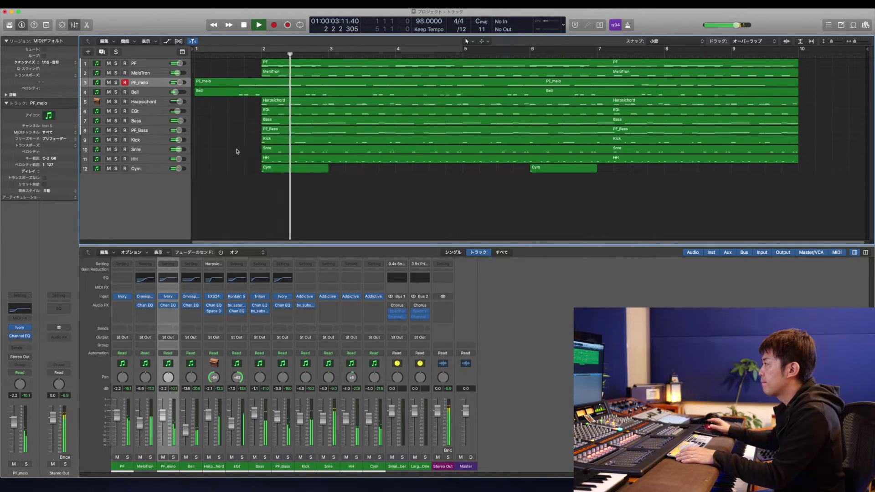
{"action": "key", "text": "space"}
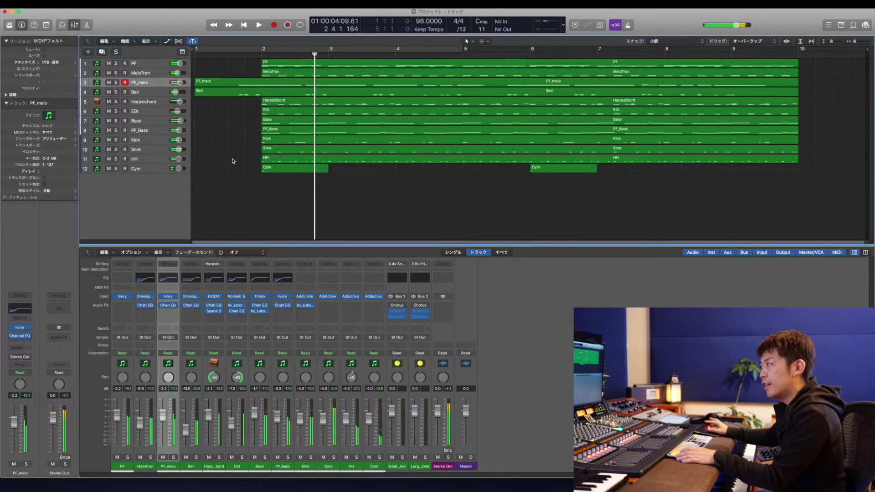
During playback, set the levels of EGt to -12.4 dB, Harpsichord to -3.2 dB, Bell to -14.0 dB and MeloTron to -5.7 dB.
{"action": "left_click", "coordinate": [143, 111]}
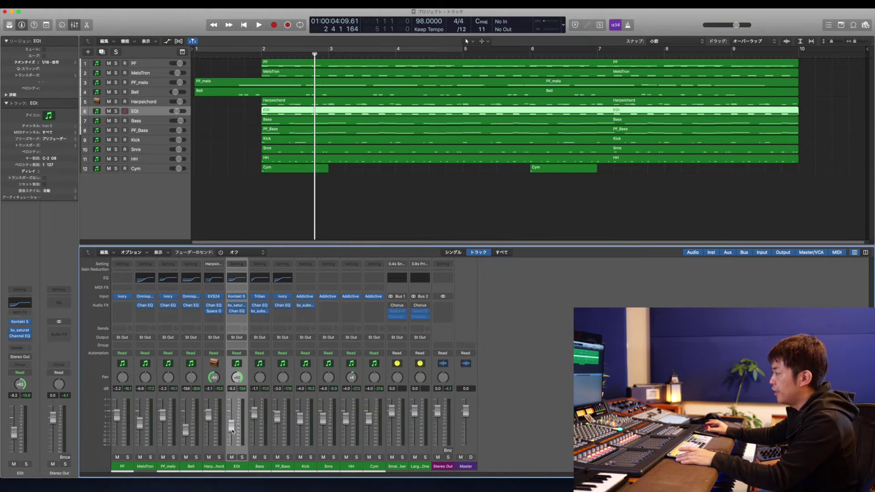
{"action": "key", "text": "space"}
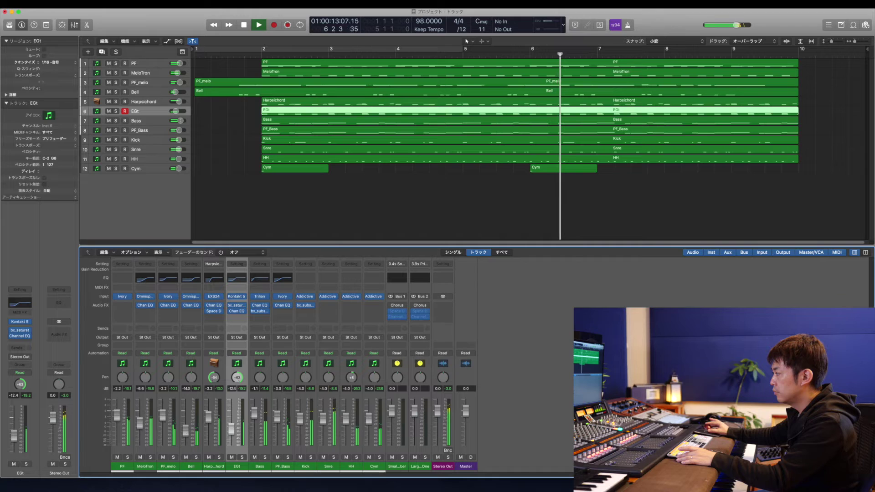
{"action": "left_click_drag", "start_coordinate": [186, 435], "coordinate": [186, 436]}
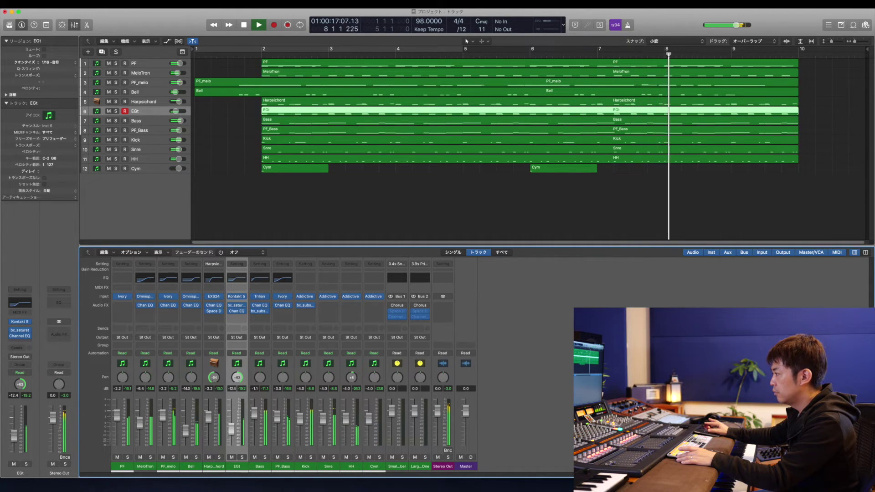
{"action": "left_click_drag", "start_coordinate": [140, 427], "coordinate": [140, 426]}
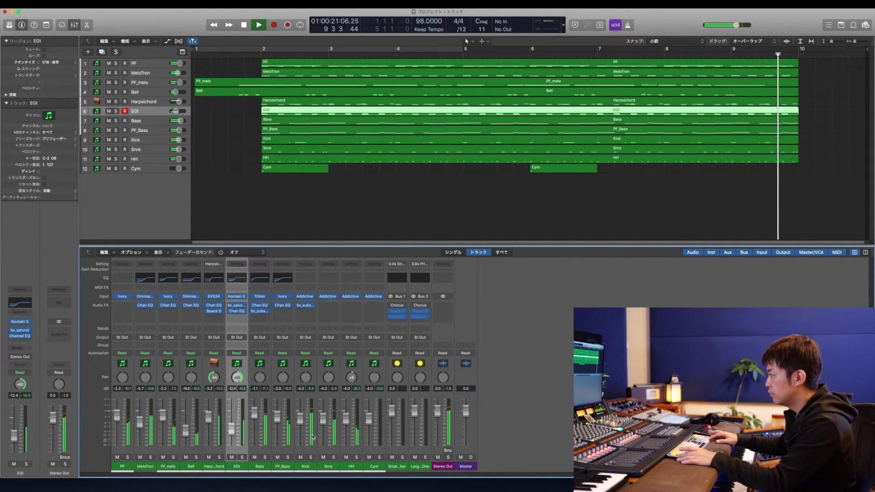
{"action": "key", "text": "space"}
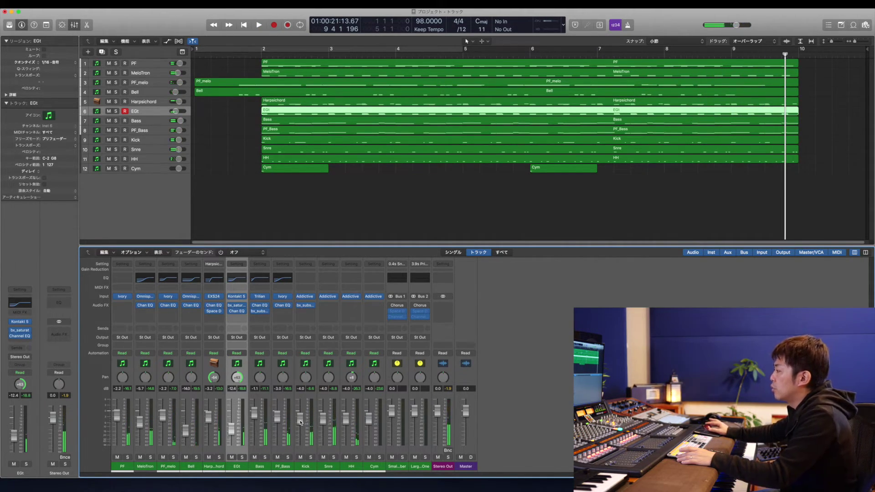
Raise Bass to -0.1 dB and Kick to -2.8 dB, and play the full mix from position 1.3.
{"action": "left_click", "coordinate": [261, 418]}
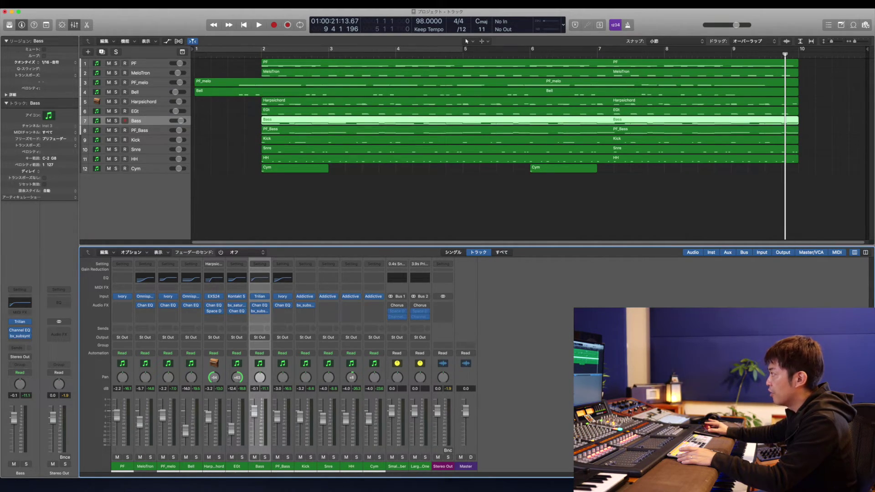
{"action": "key", "text": "slash"}
{"action": "type", "text": "1 3"}
{"action": "key", "text": "Return"}
{"action": "key", "text": "space"}
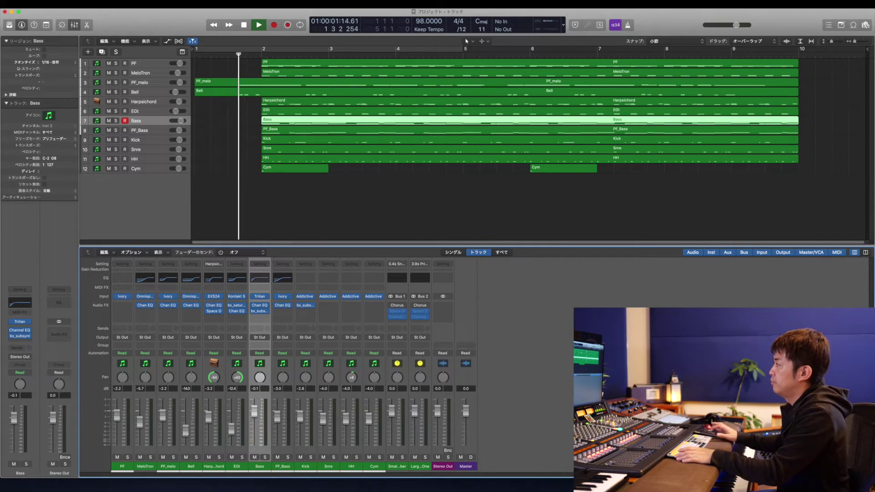